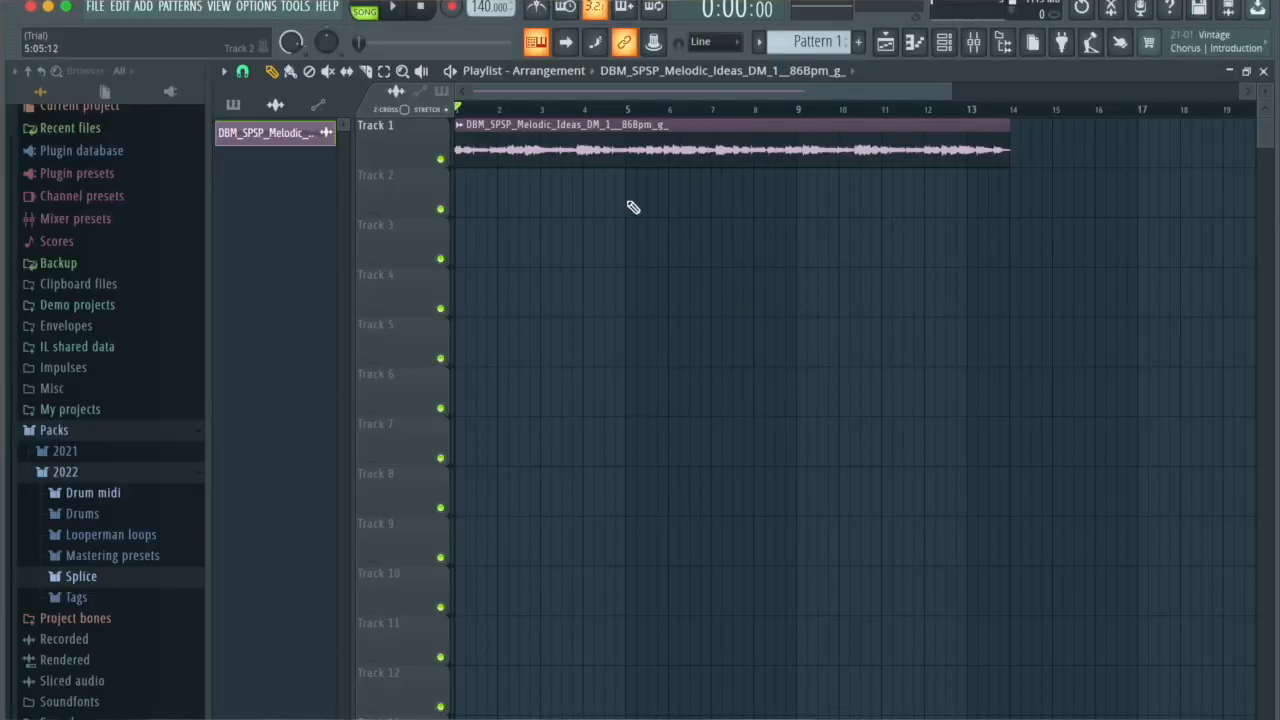
Step: Play the melody loop and set the project tempo to 172 BPM
click(396, 9)
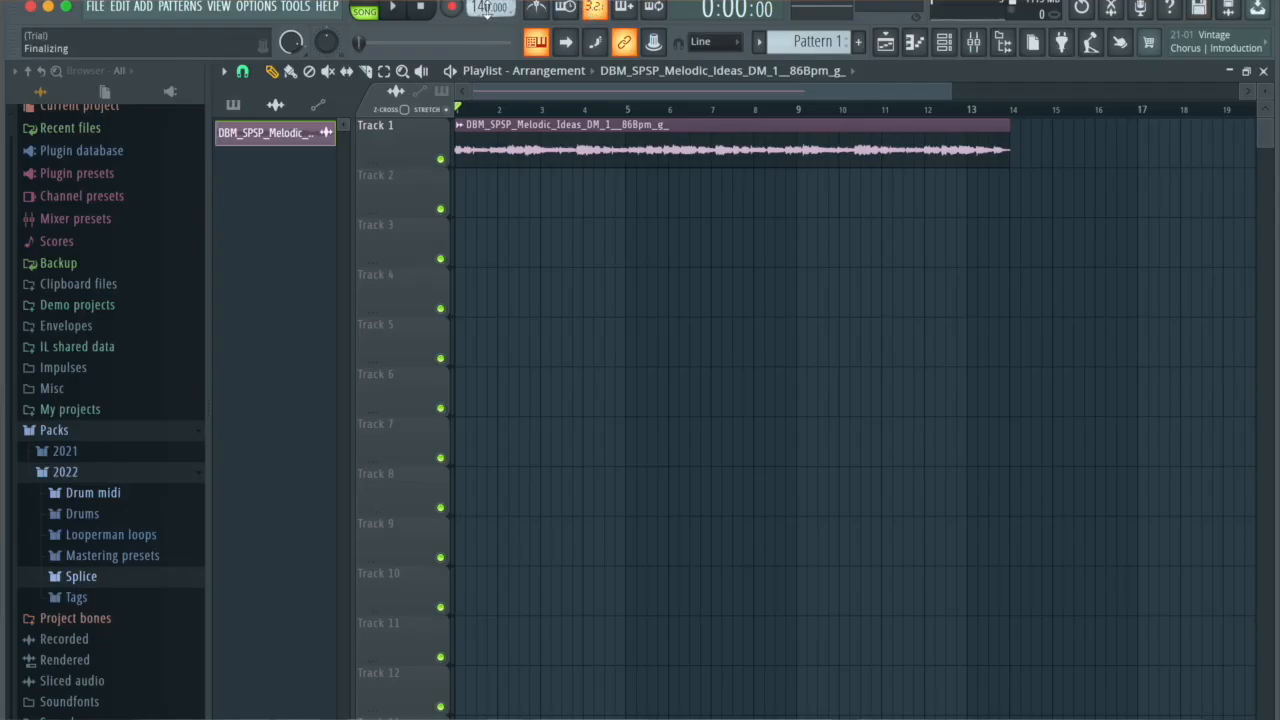
drag(487, 9, 487, 0)
drag(135, 38, 135, 34)
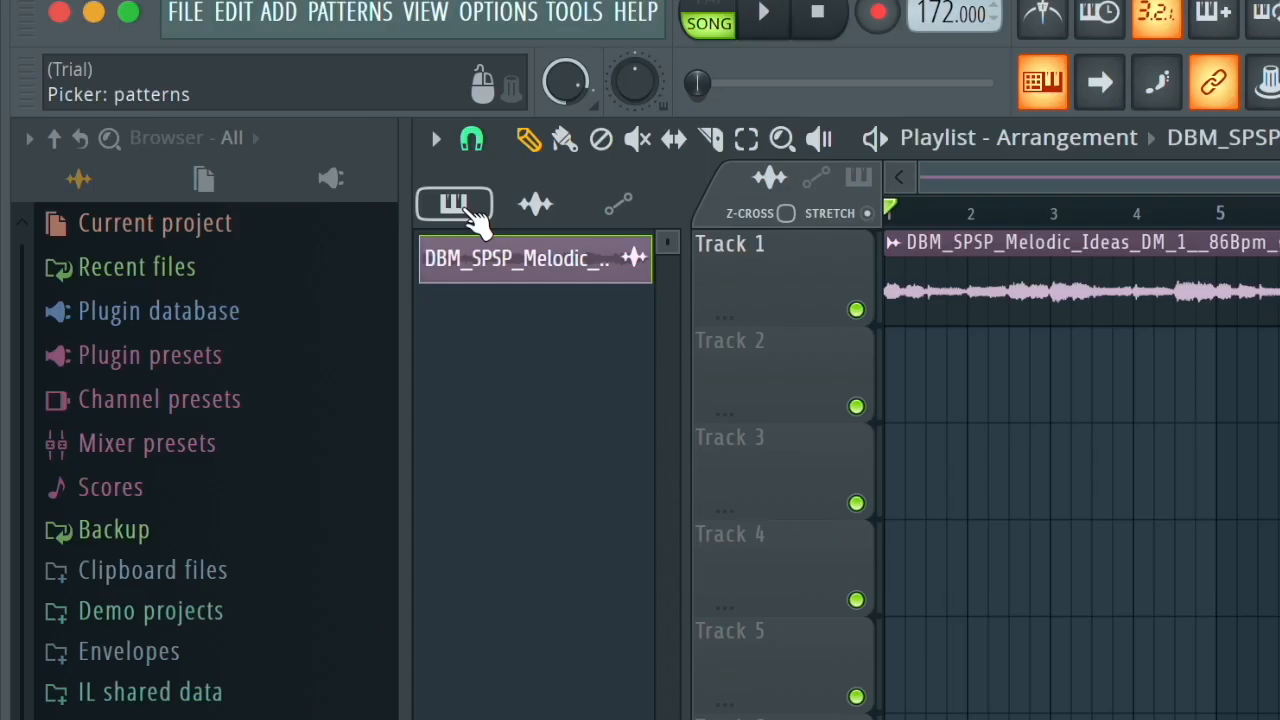
Step: Place Pattern 1 clips on Track 2 of the playlist at bar 1 and bar 9
click(244, 111)
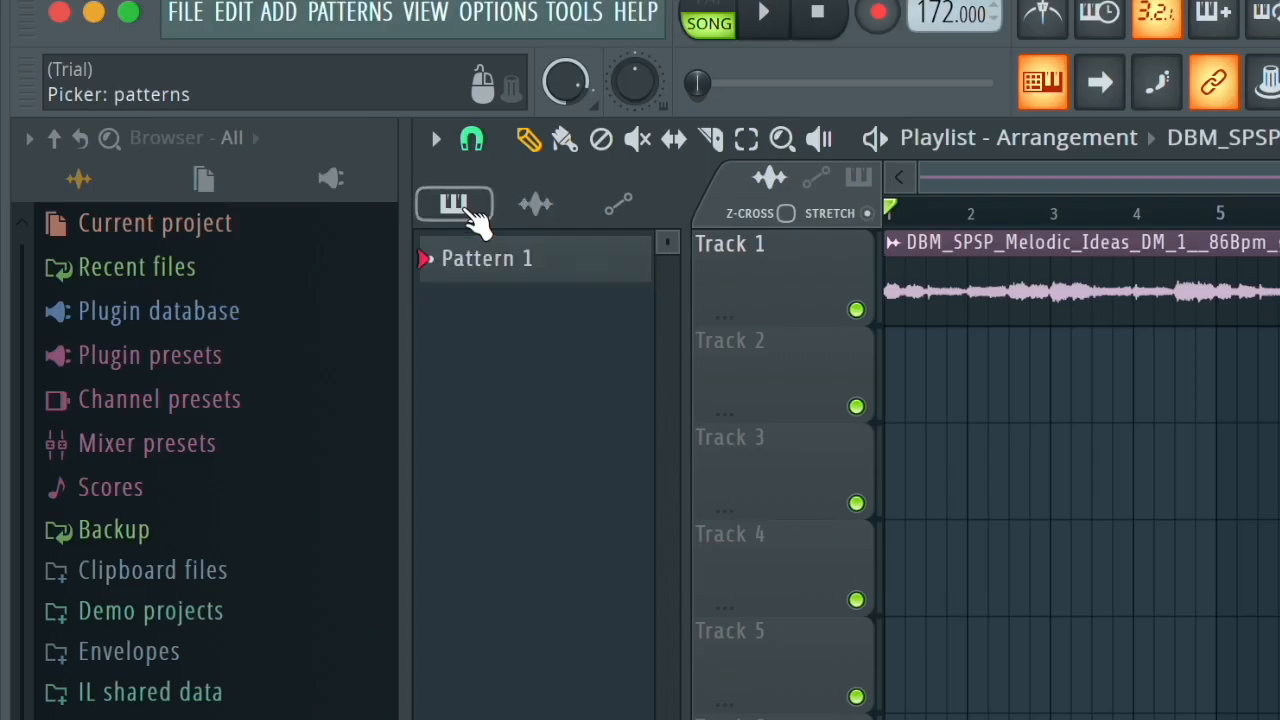
drag(490, 258, 842, 355)
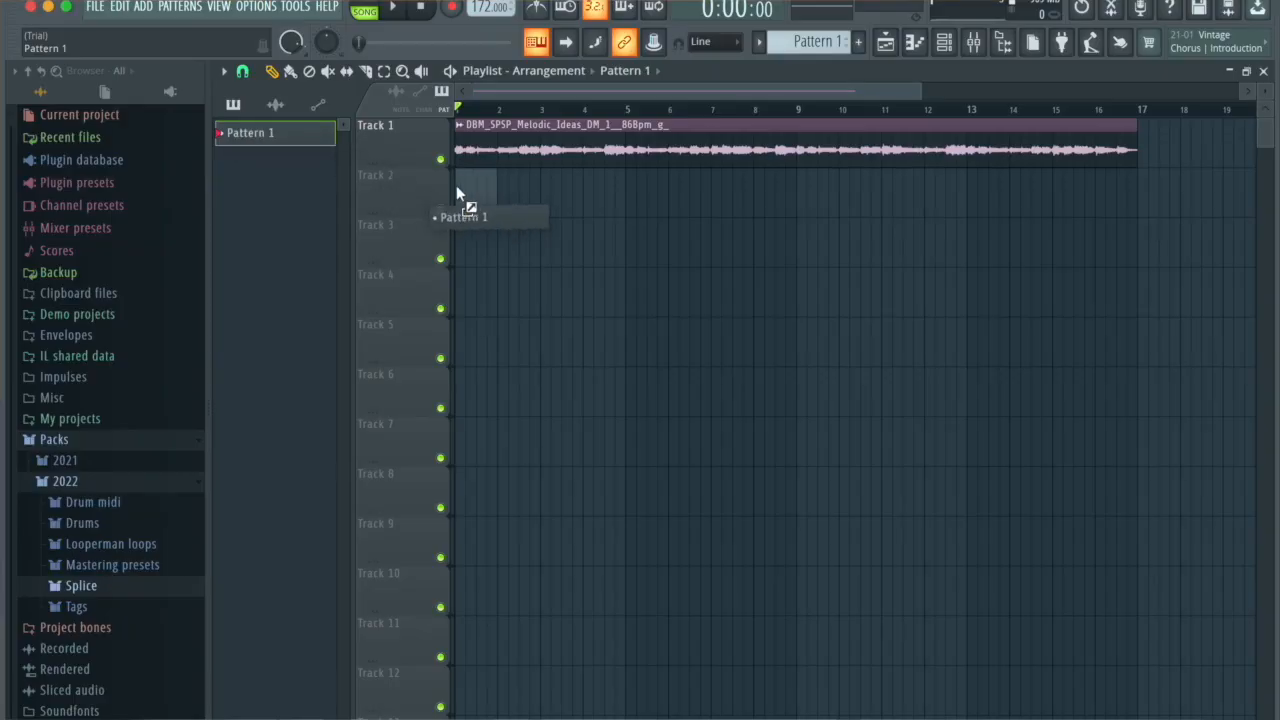
drag(457, 193, 457, 193)
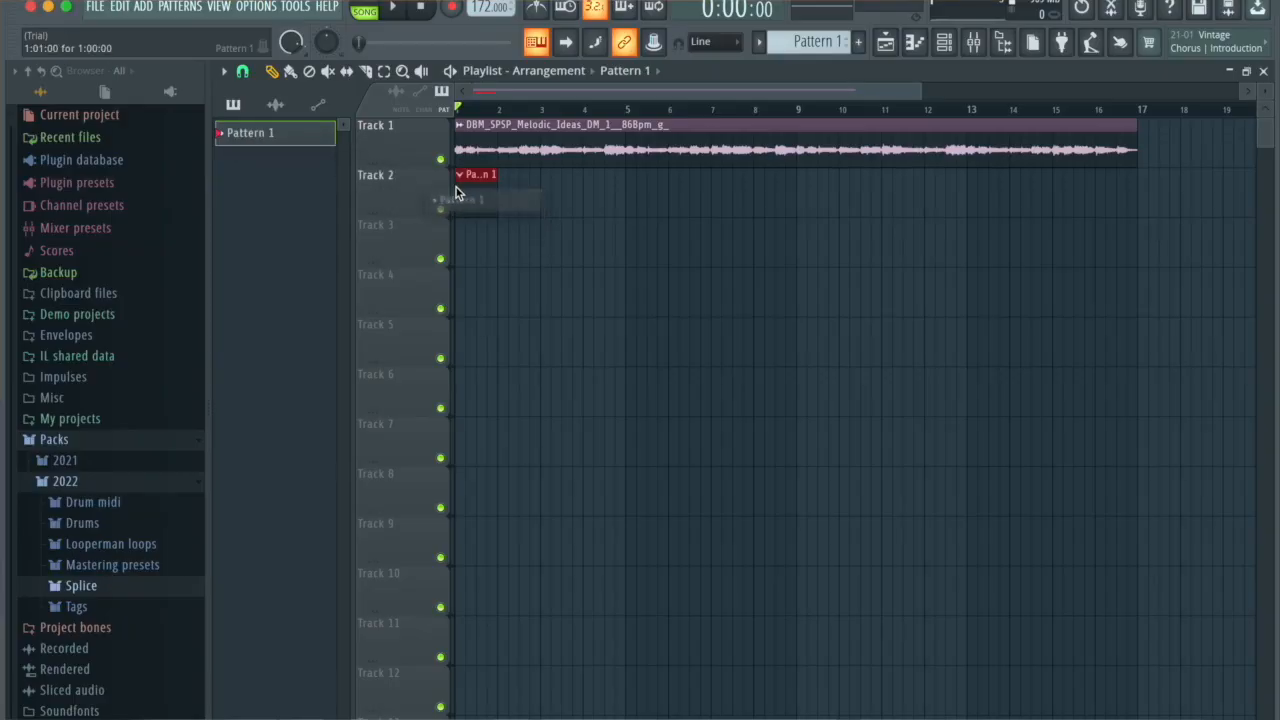
click(805, 197)
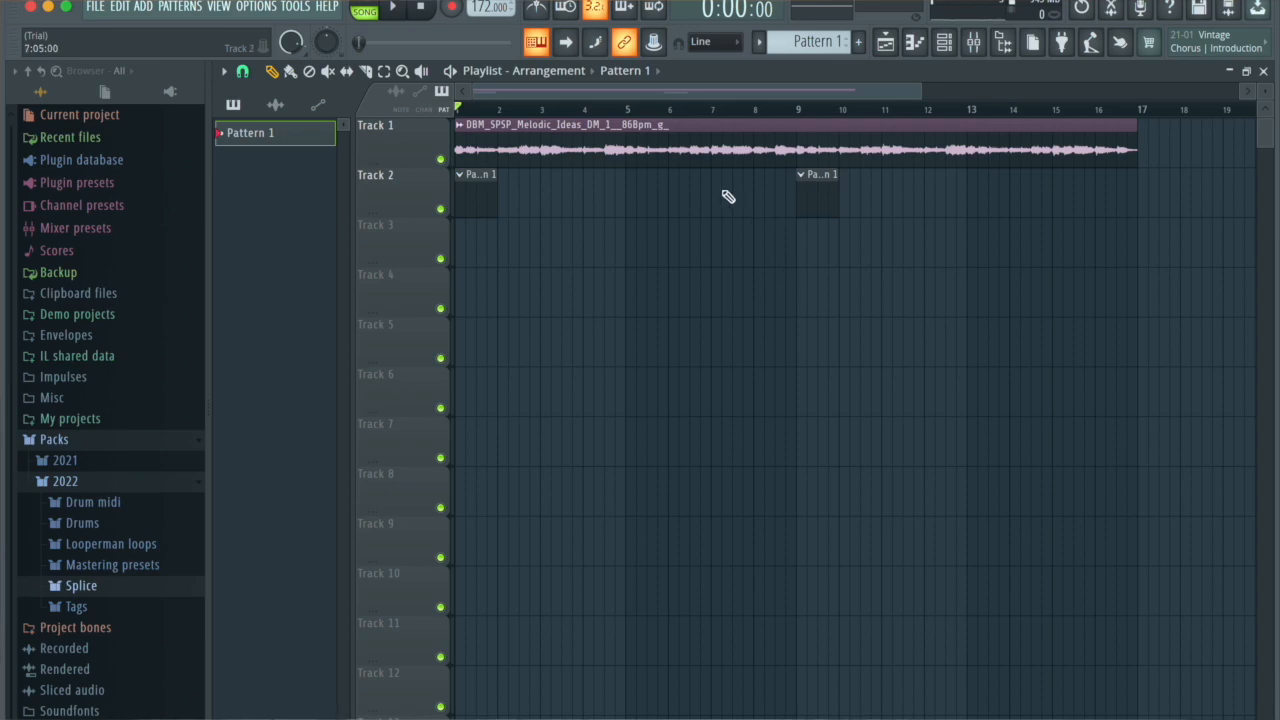
Step: Reset the time-stretching pitch of the melody sample to its default and close its channel settings
double_click(702, 149)
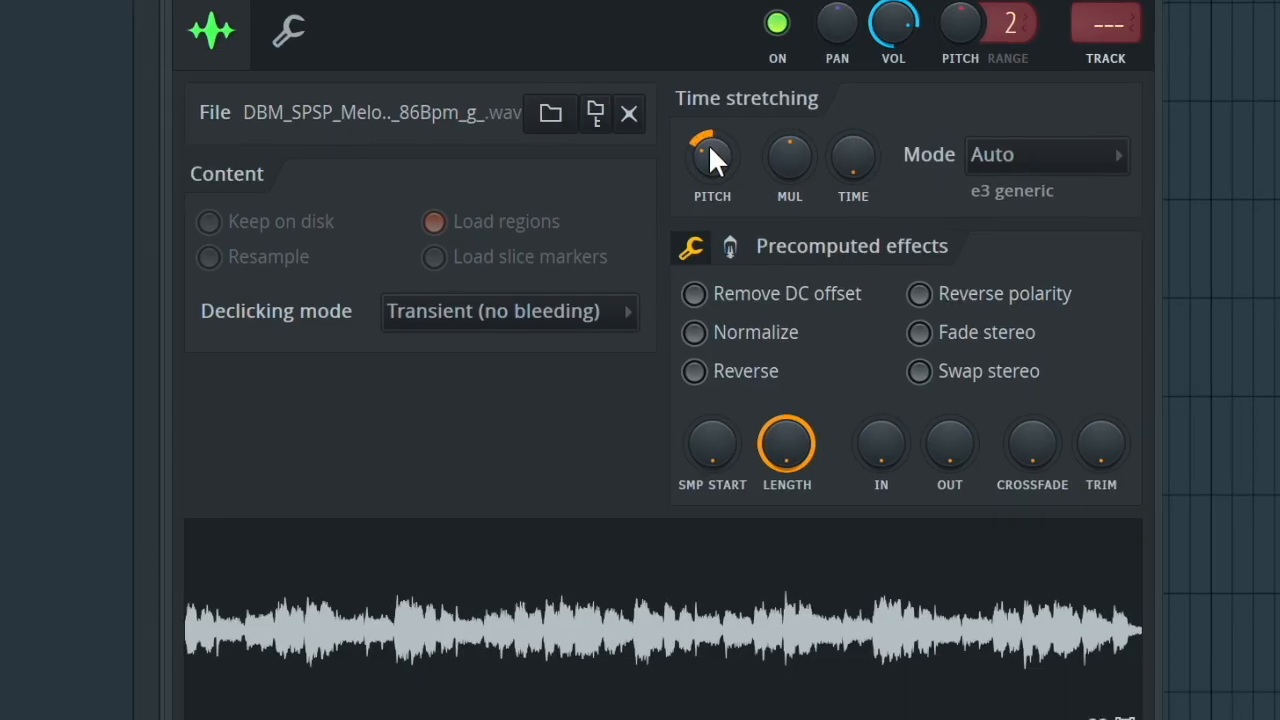
right_click(704, 178)
click(744, 207)
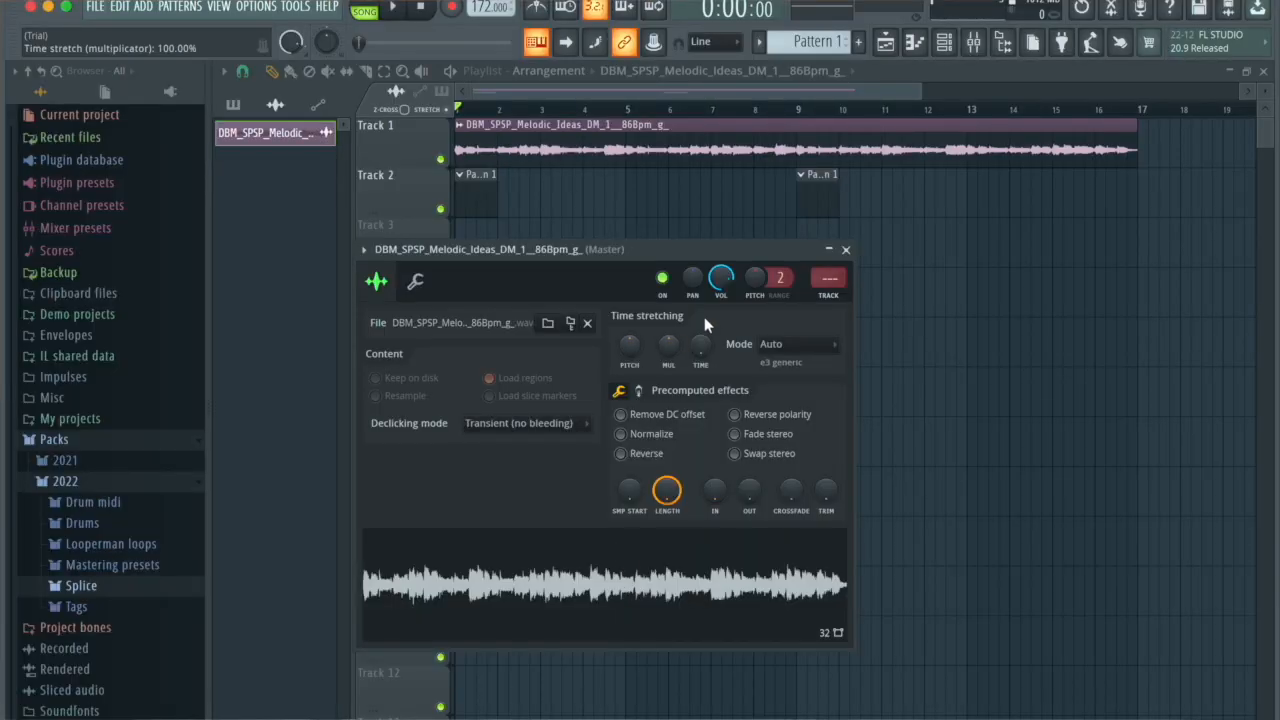
click(845, 250)
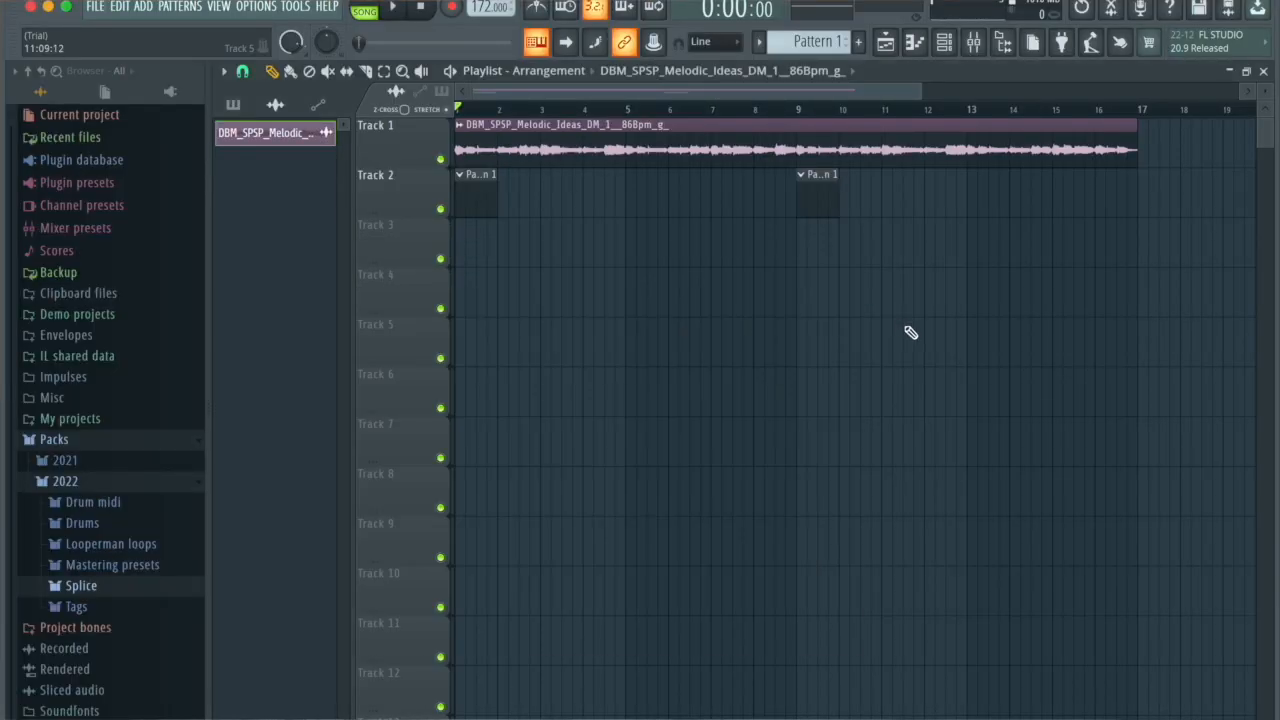
Step: Move both Pattern 1 clips down to Track 3 and duplicate the melody clip onto Track 2
drag(988, 416, 455, 208)
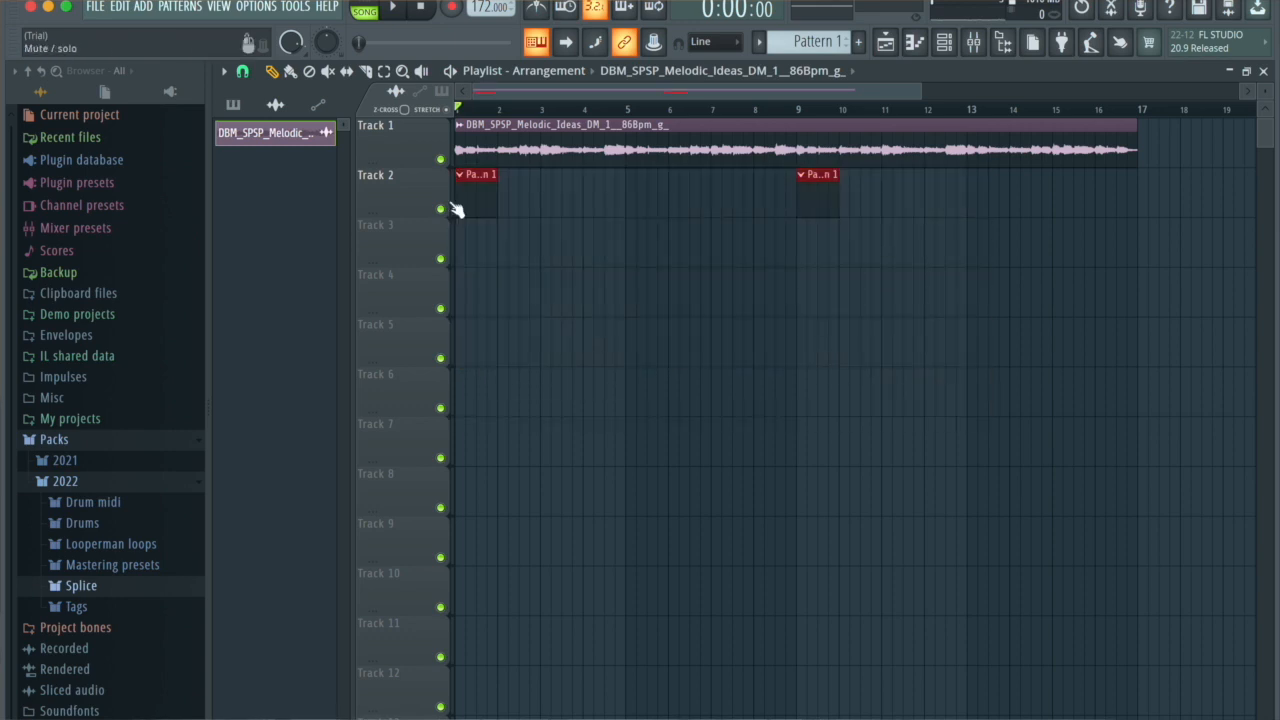
key(shift+Down)
super+click(923, 197)
drag(975, 203, 906, 155)
drag(634, 146, 597, 229)
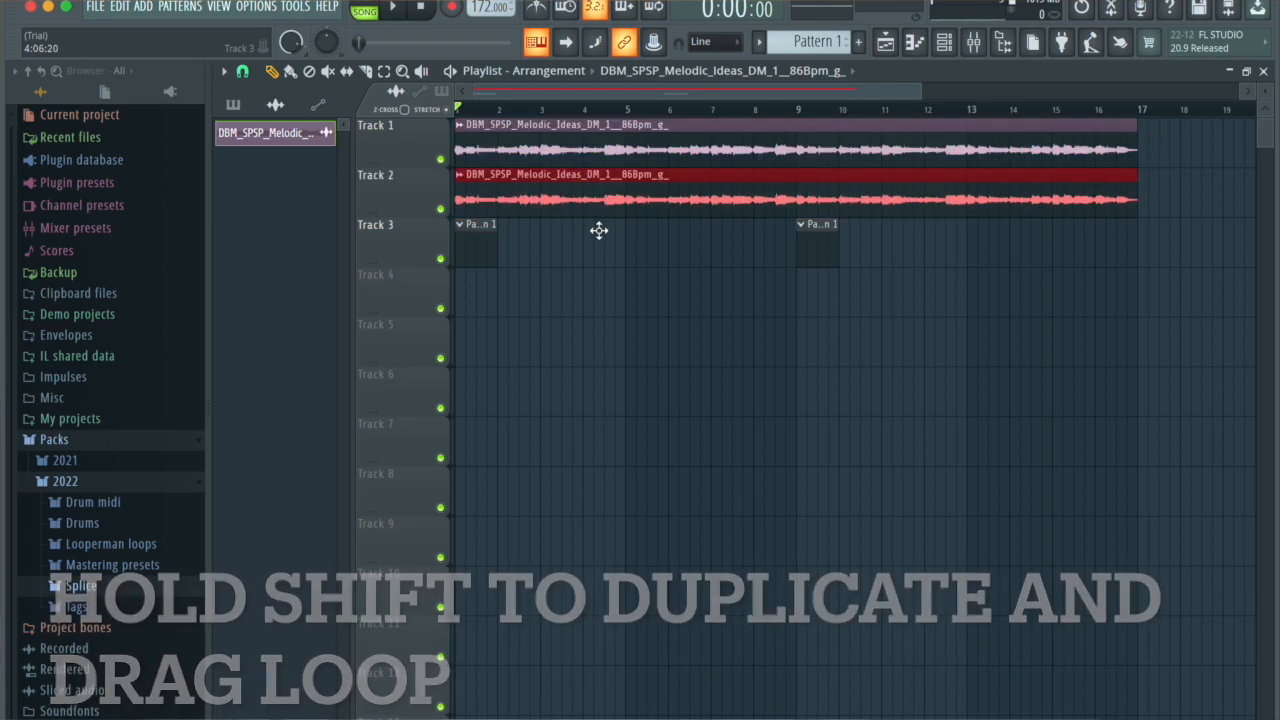
Step: Make the duplicated melody clip on Track 2 unique as a sample
click(460, 175)
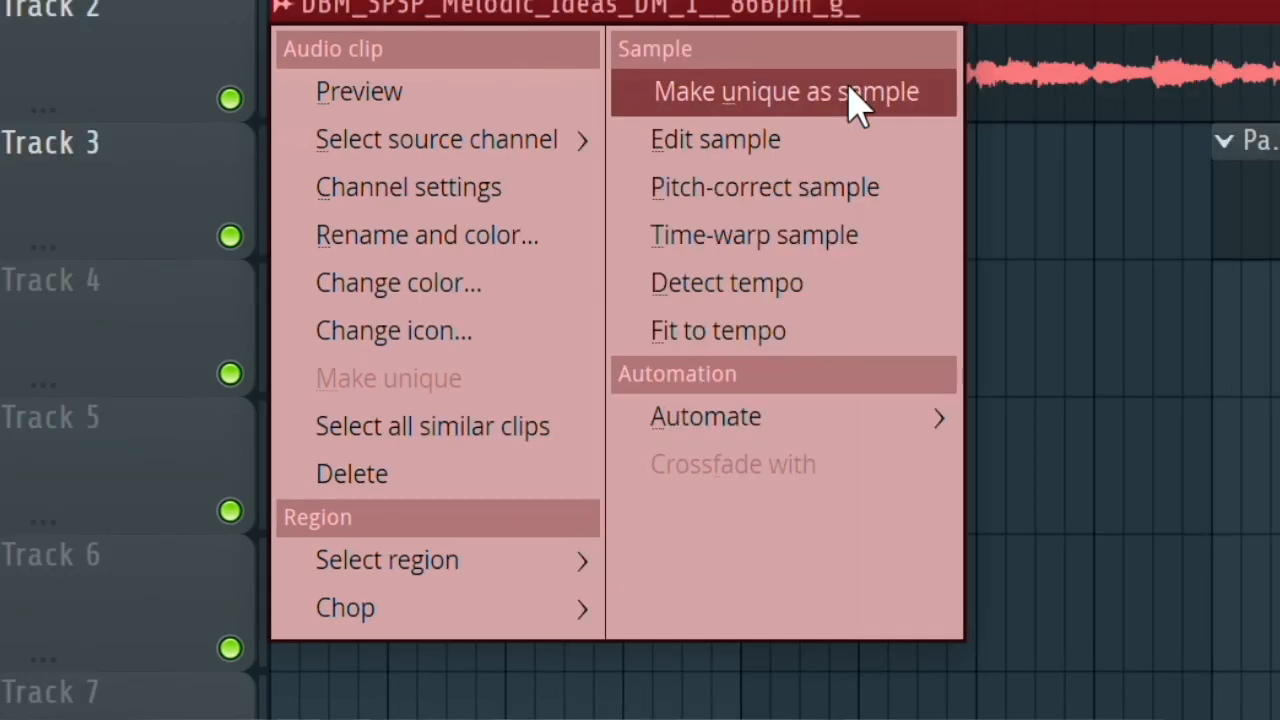
click(645, 82)
click(943, 449)
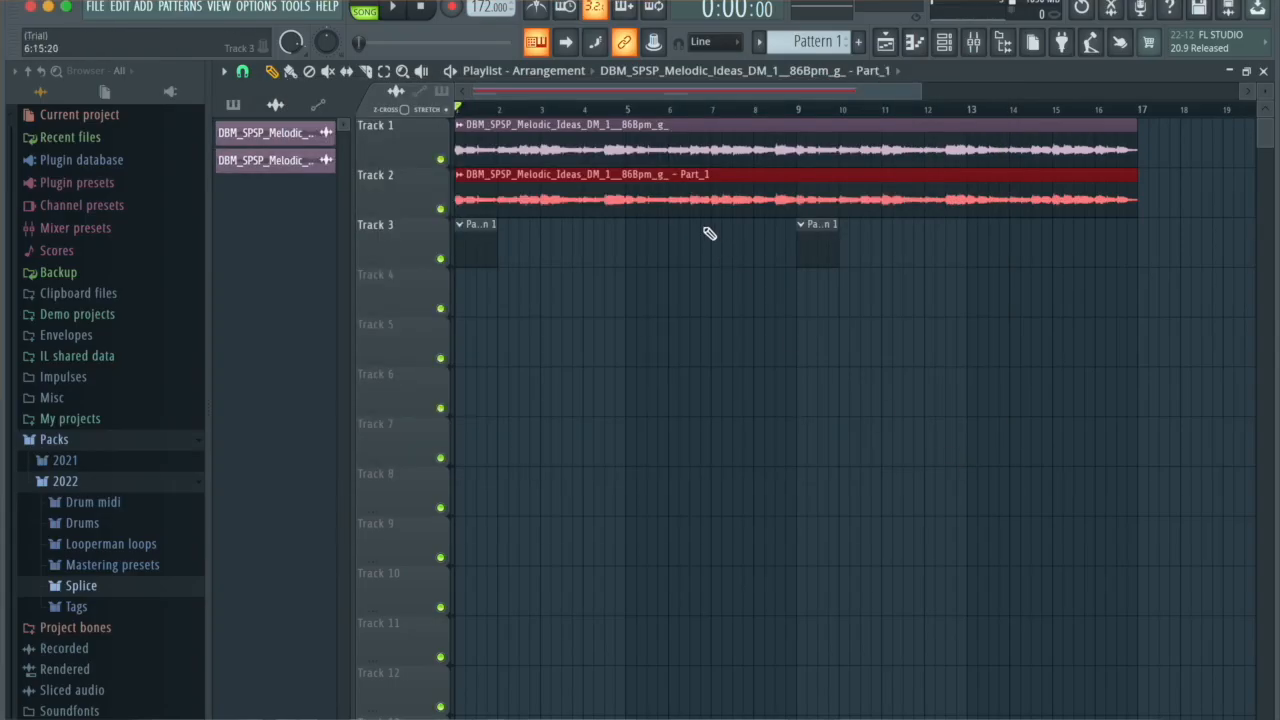
Step: Raise the time-stretching pitch of the Track 2 melody copy and route it to mixer insert 2
double_click(775, 172)
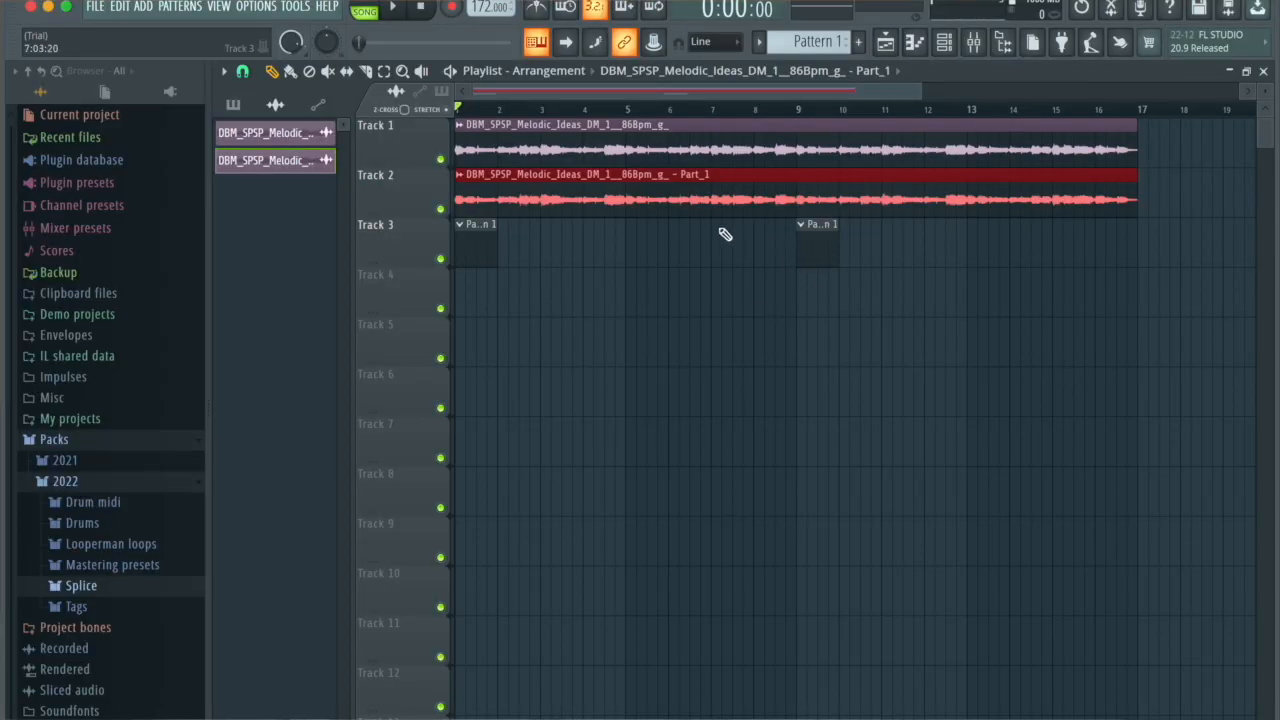
double_click(712, 200)
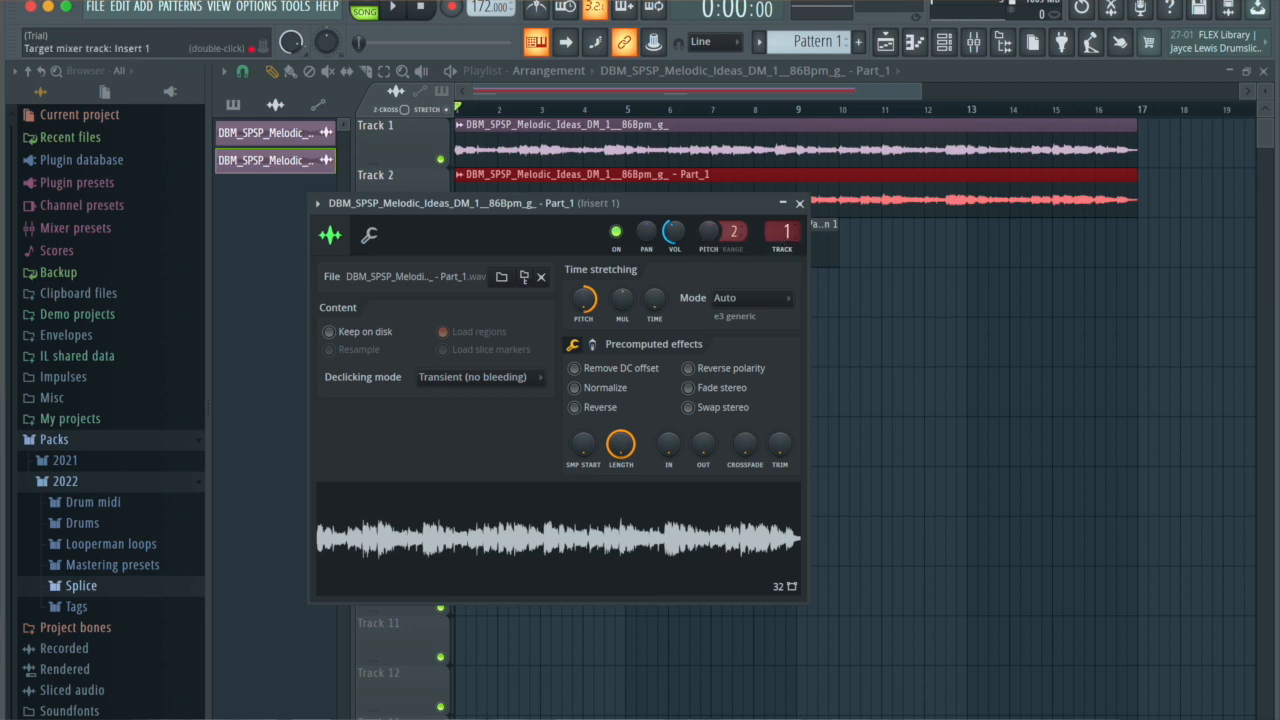
click(975, 45)
key(space)
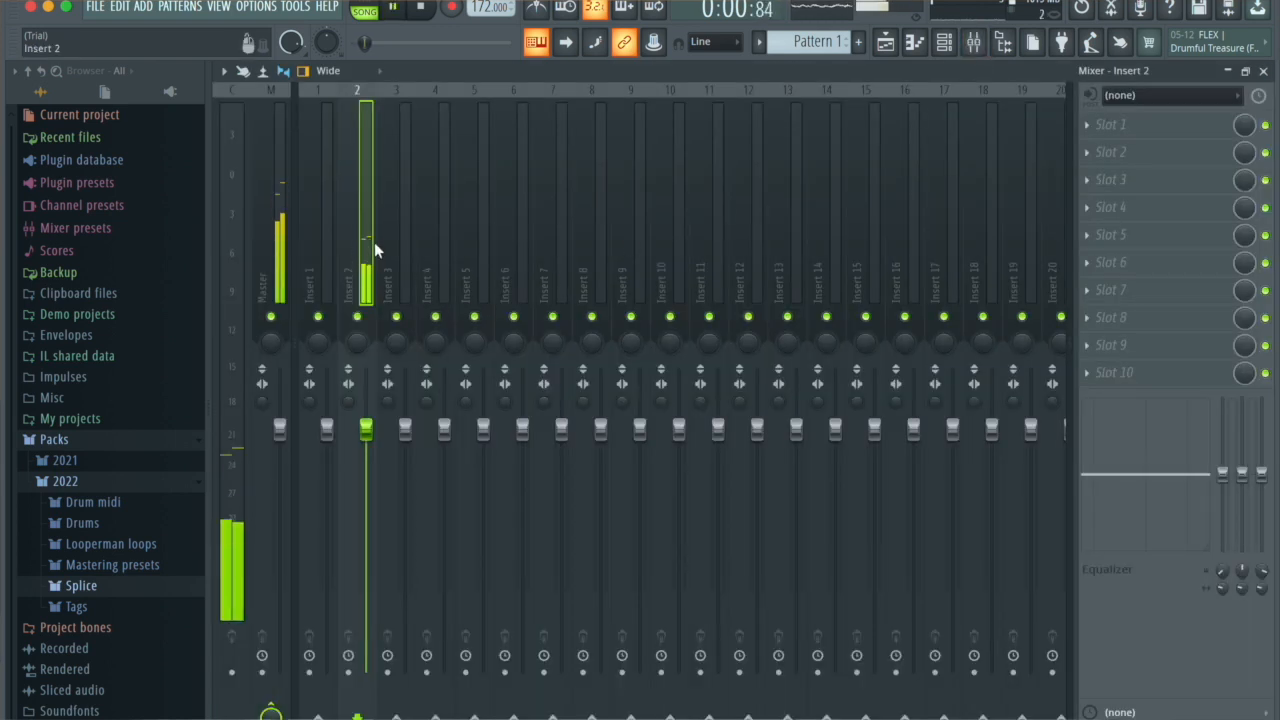
Step: Add Fruity parametric EQ 2 to the first effect slot of Insert 2 with the 20Hz + 18kHz cut preset
click(1160, 124)
click(887, 621)
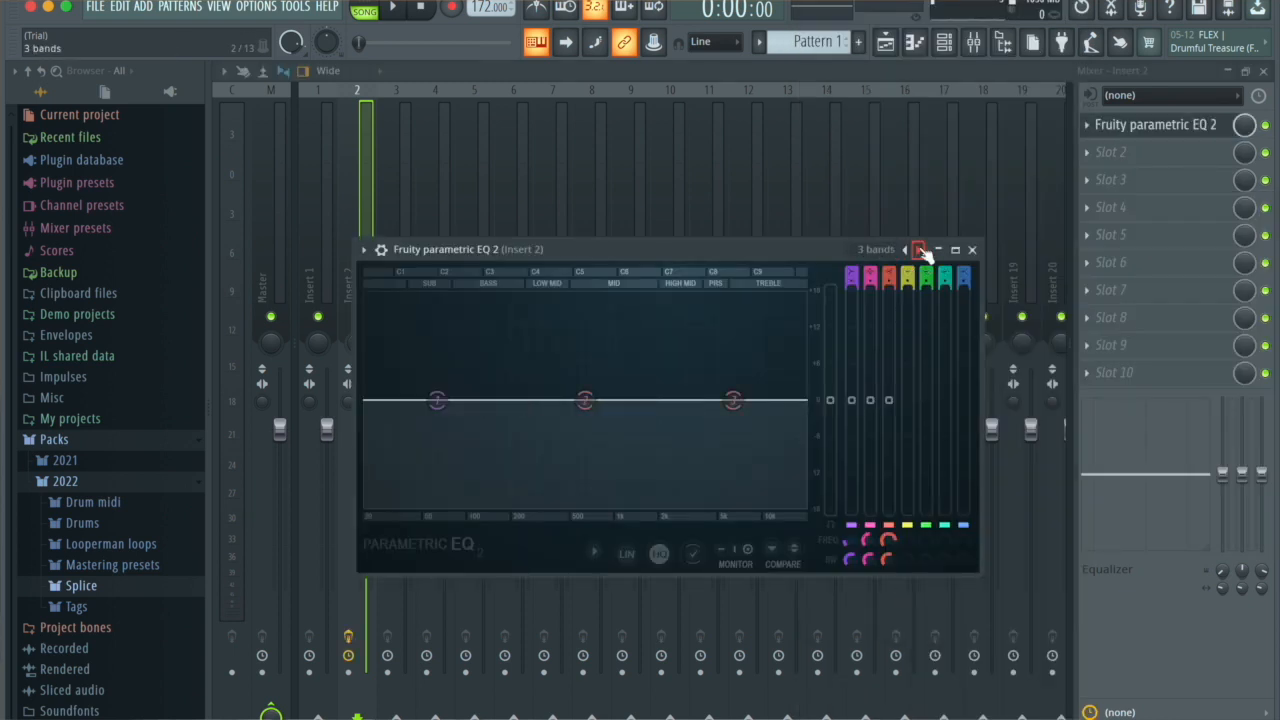
click(919, 249)
Step: Raise the EQ's high-pass band to about 423 Hz and lower its high-frequency cut while playing the loop
drag(407, 399, 497, 400)
drag(805, 400, 743, 400)
key(space)
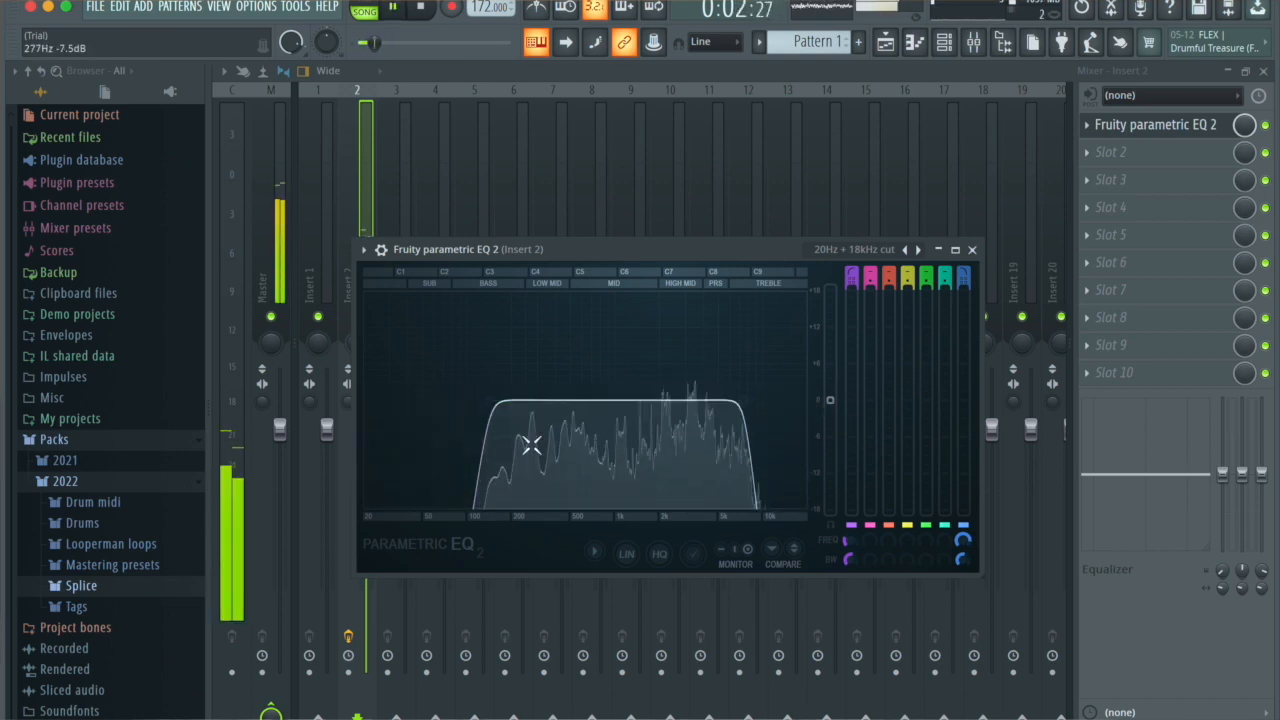
drag(497, 400, 554, 401)
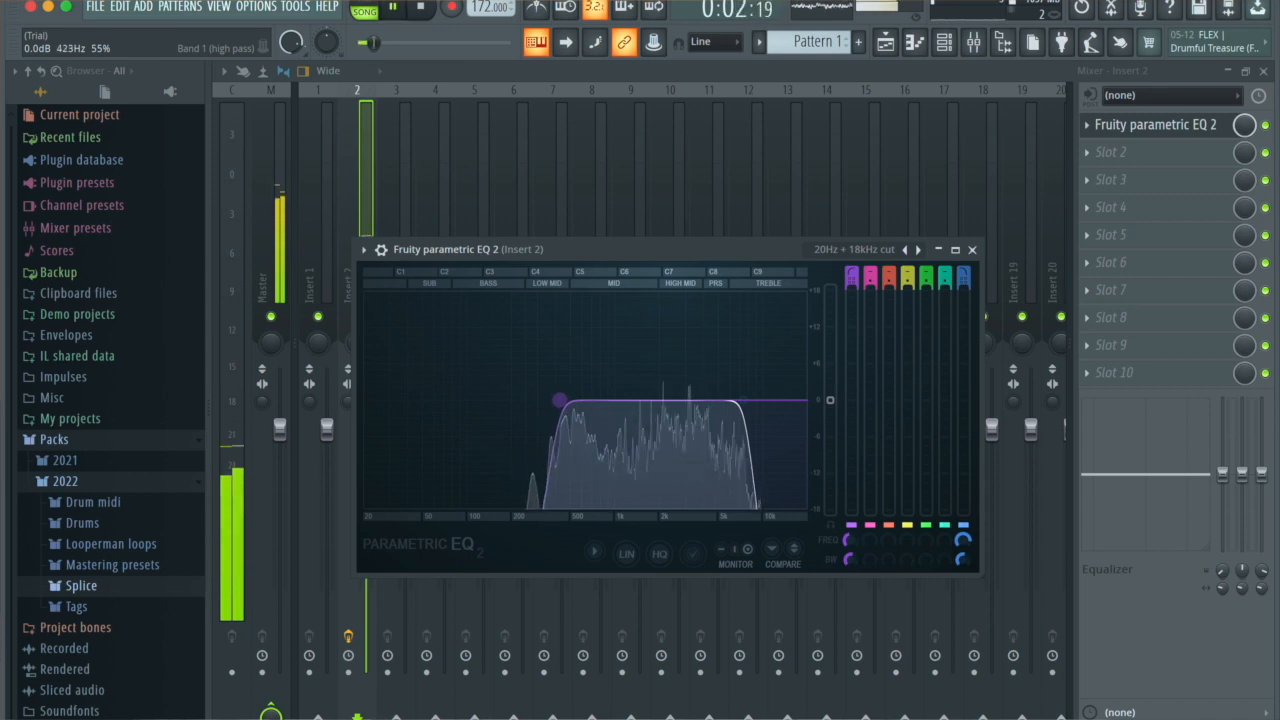
key(space)
click(971, 250)
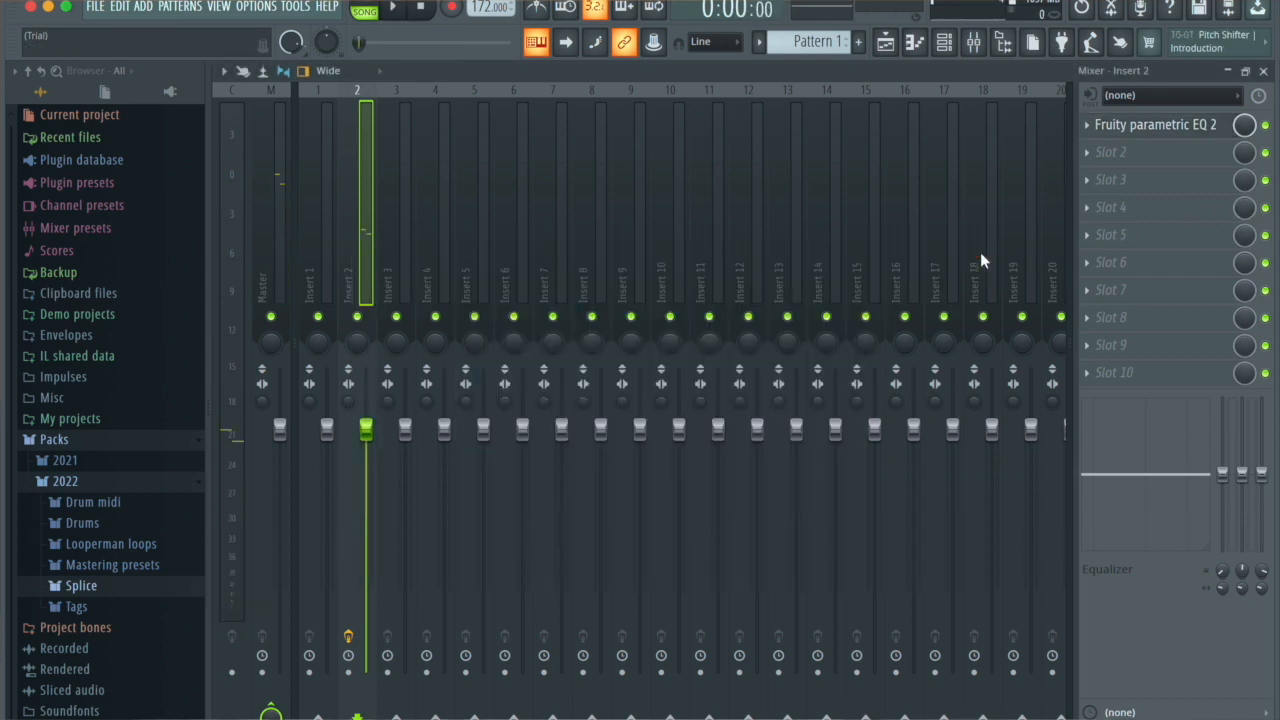
Step: Load ValhallaSupermassive into the second effect slot of Insert 2
click(1120, 163)
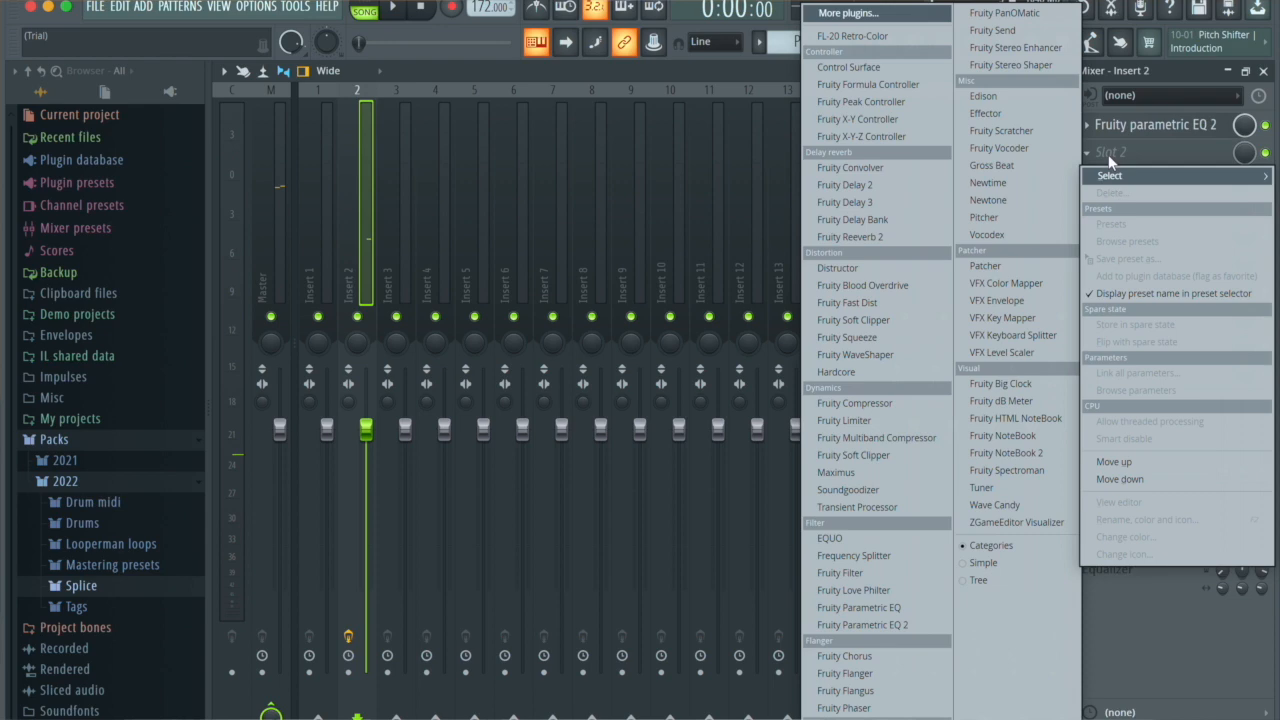
click(895, 18)
text(val)
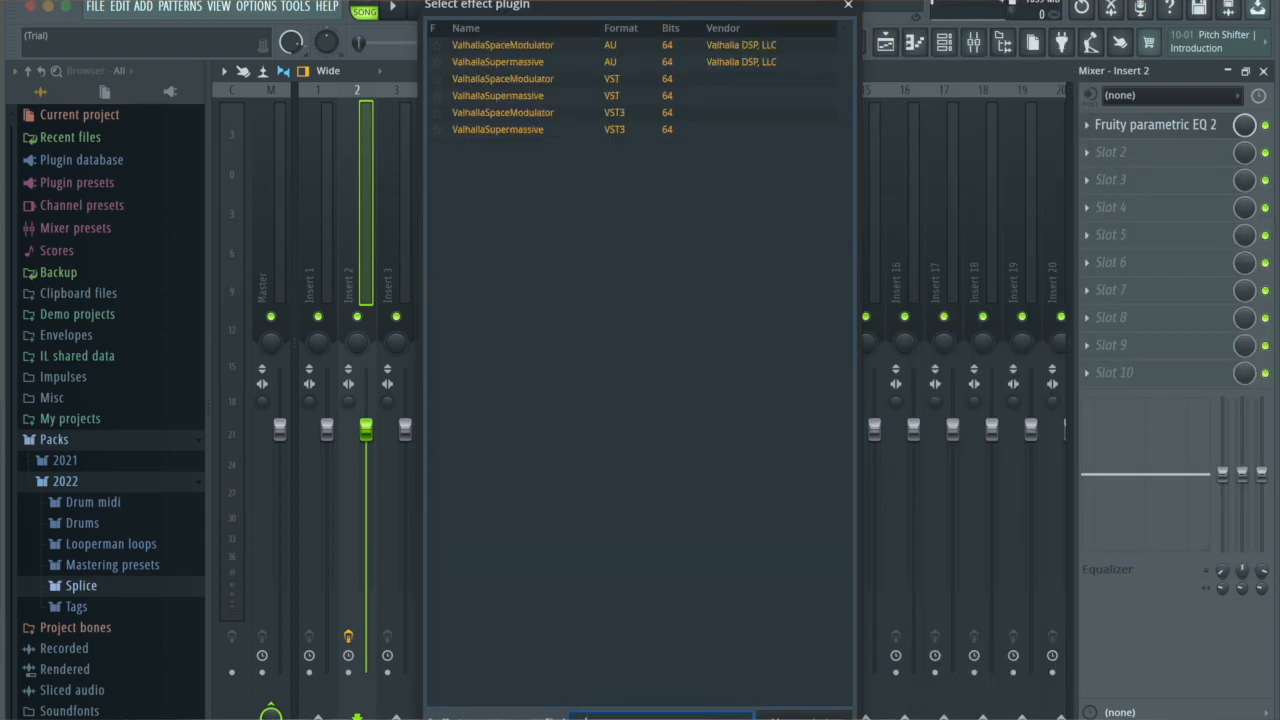
double_click(520, 96)
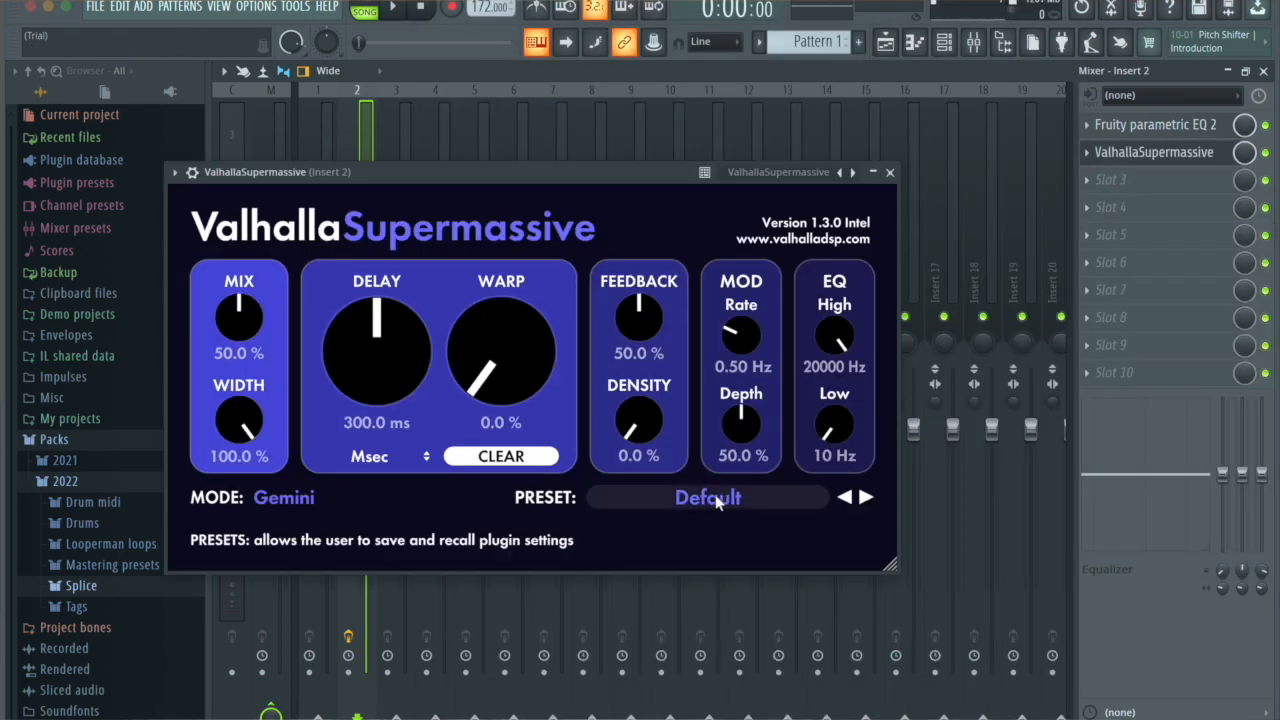
Step: Apply the 80s Mod Room preset in ValhallaSupermassive and set its mix to 25%
click(712, 506)
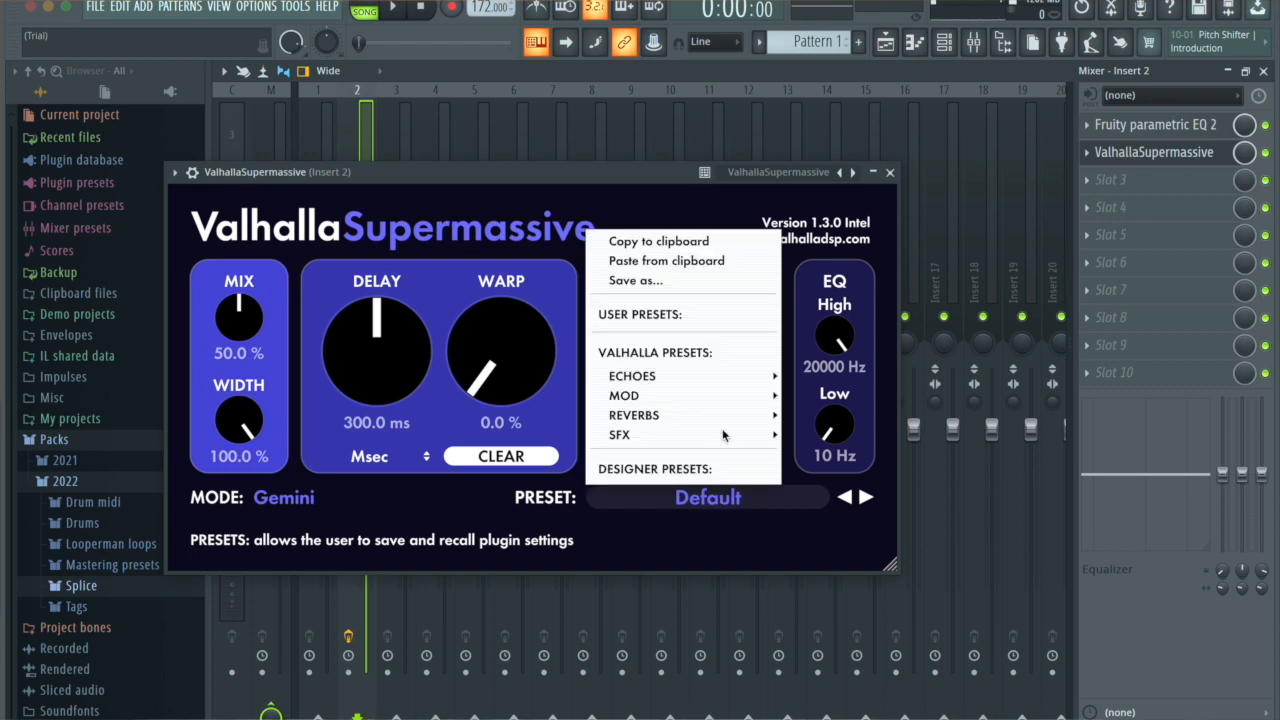
mouse_move(722, 417)
mouse_move(835, 375)
click(965, 119)
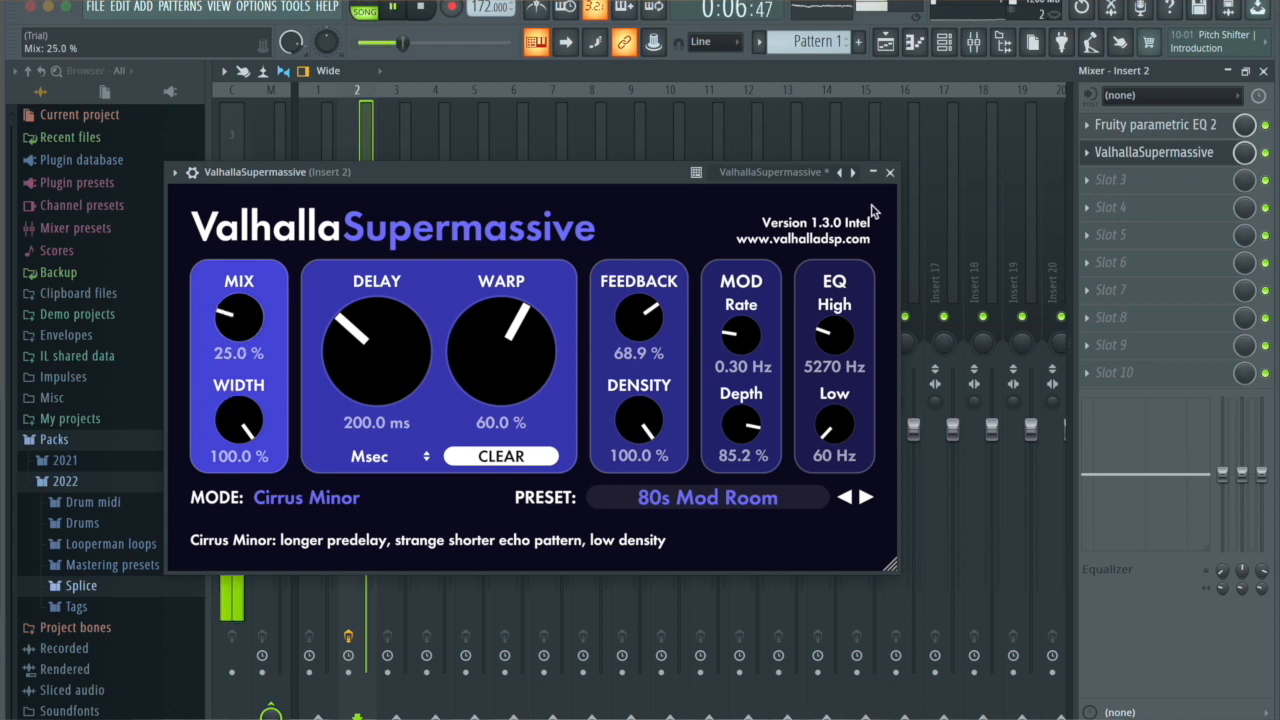
click(889, 173)
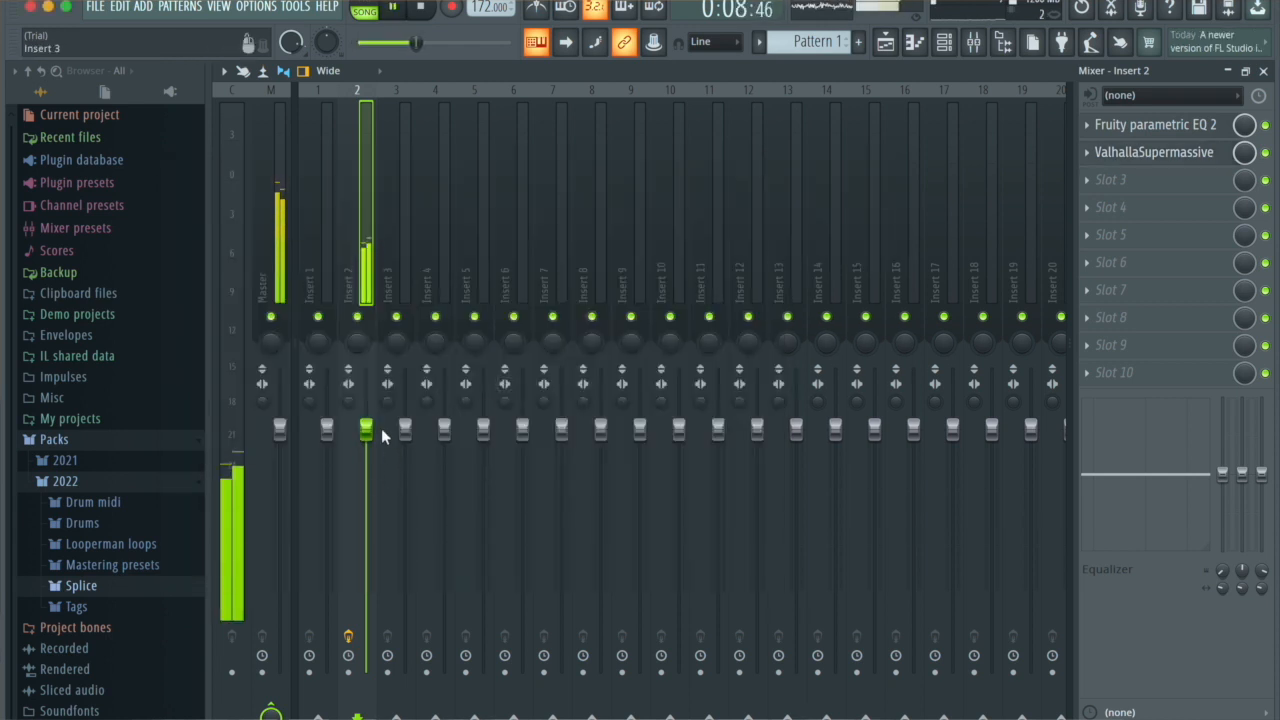
Step: Lower the Insert 2 volume to about 42% (-15.2 dB) during playback and return to the playlist
key(space)
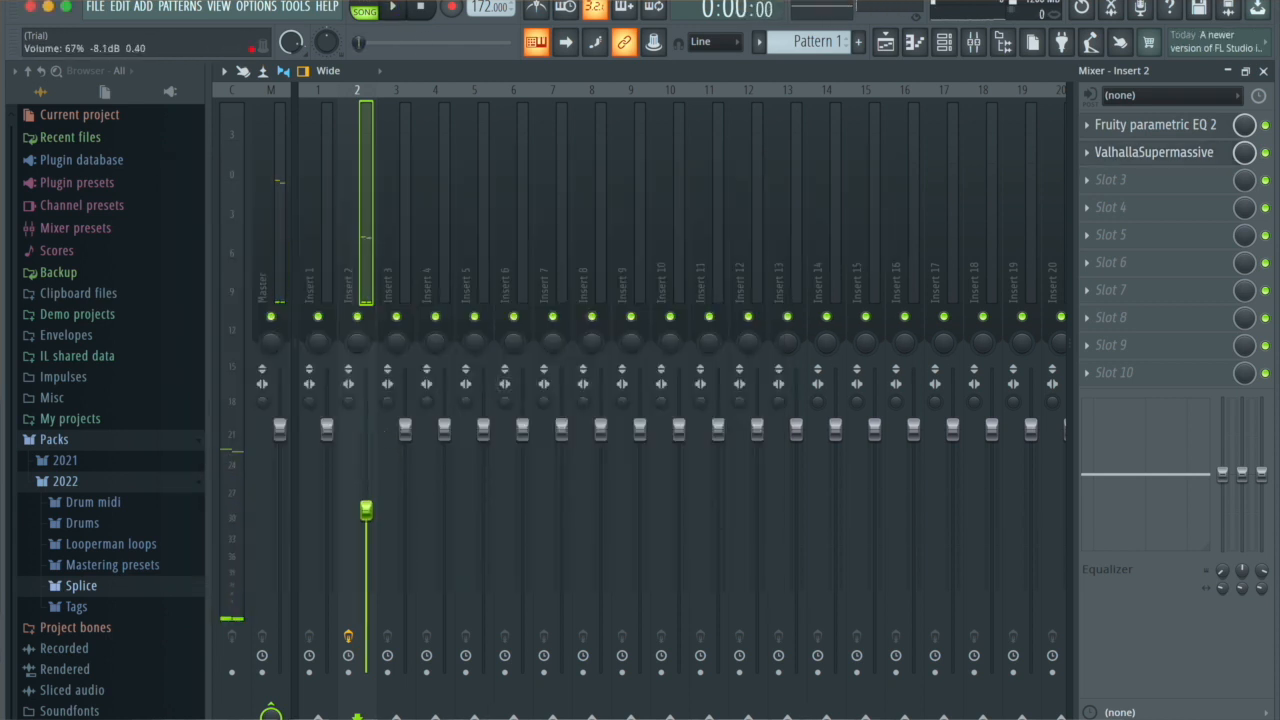
key(space)
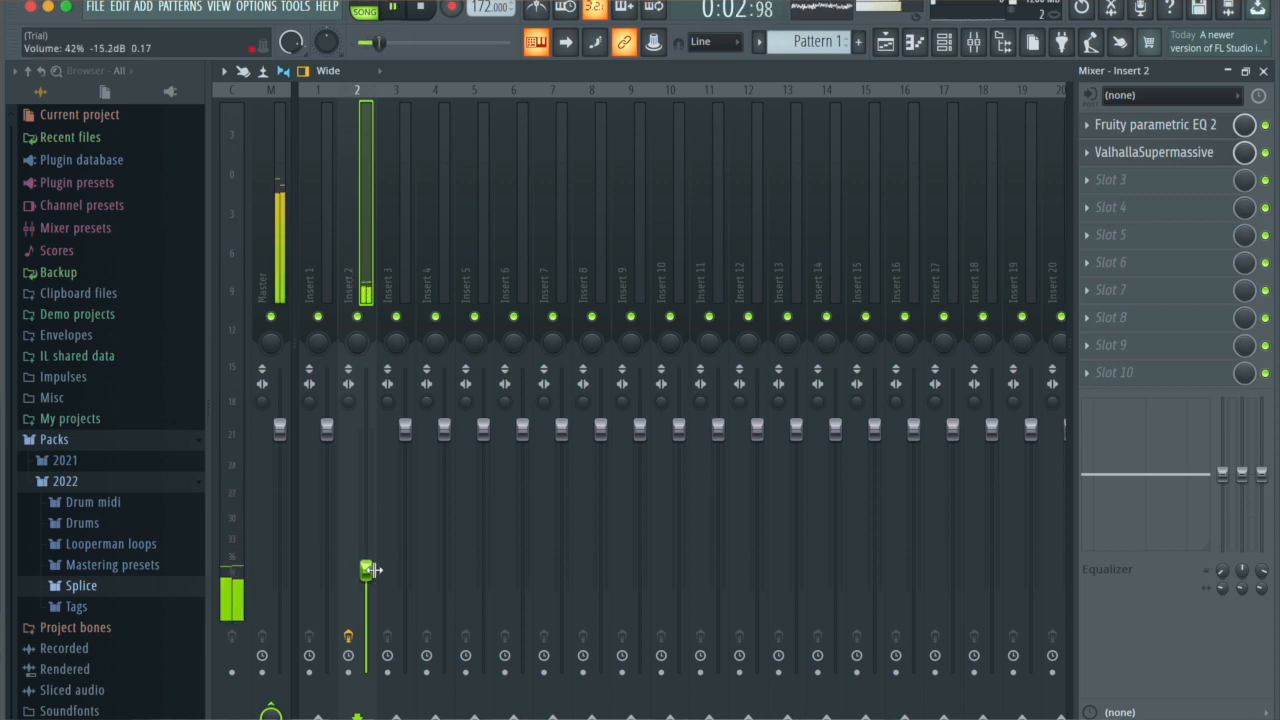
click(885, 42)
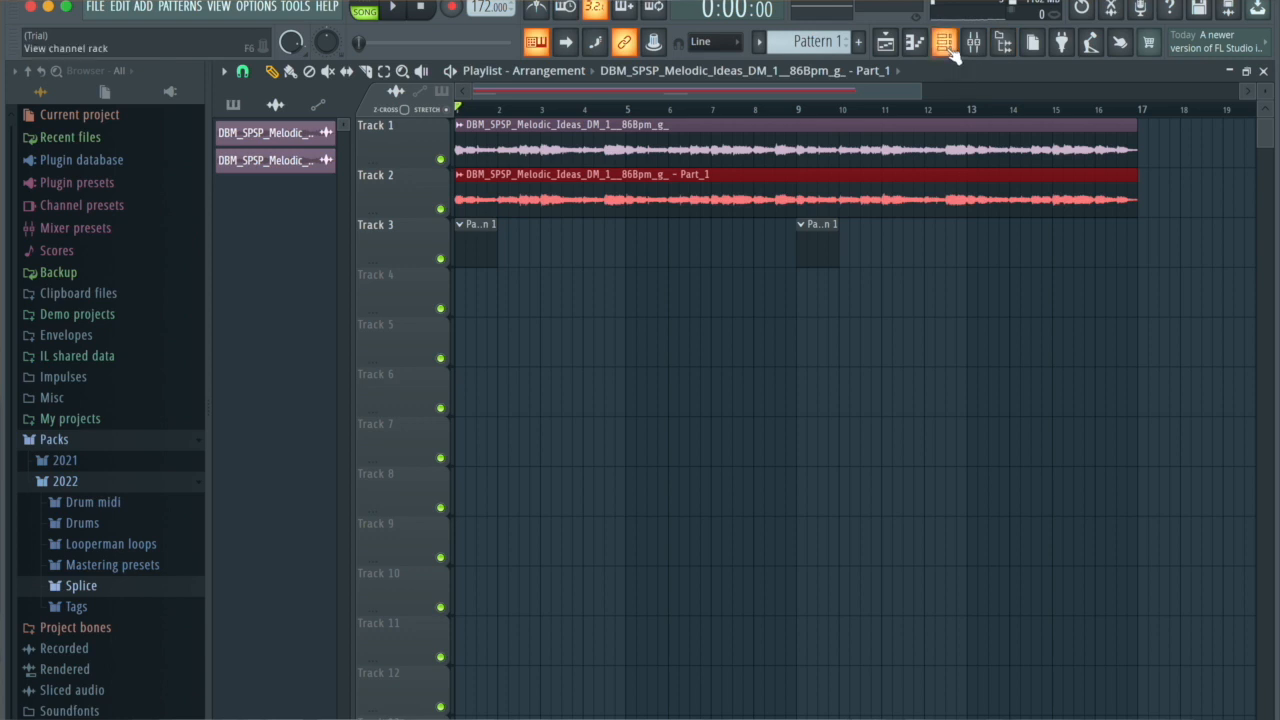
Step: Load the !clap MIDI file from the Clap midi folder onto the p_club channel in the channel rack
click(948, 48)
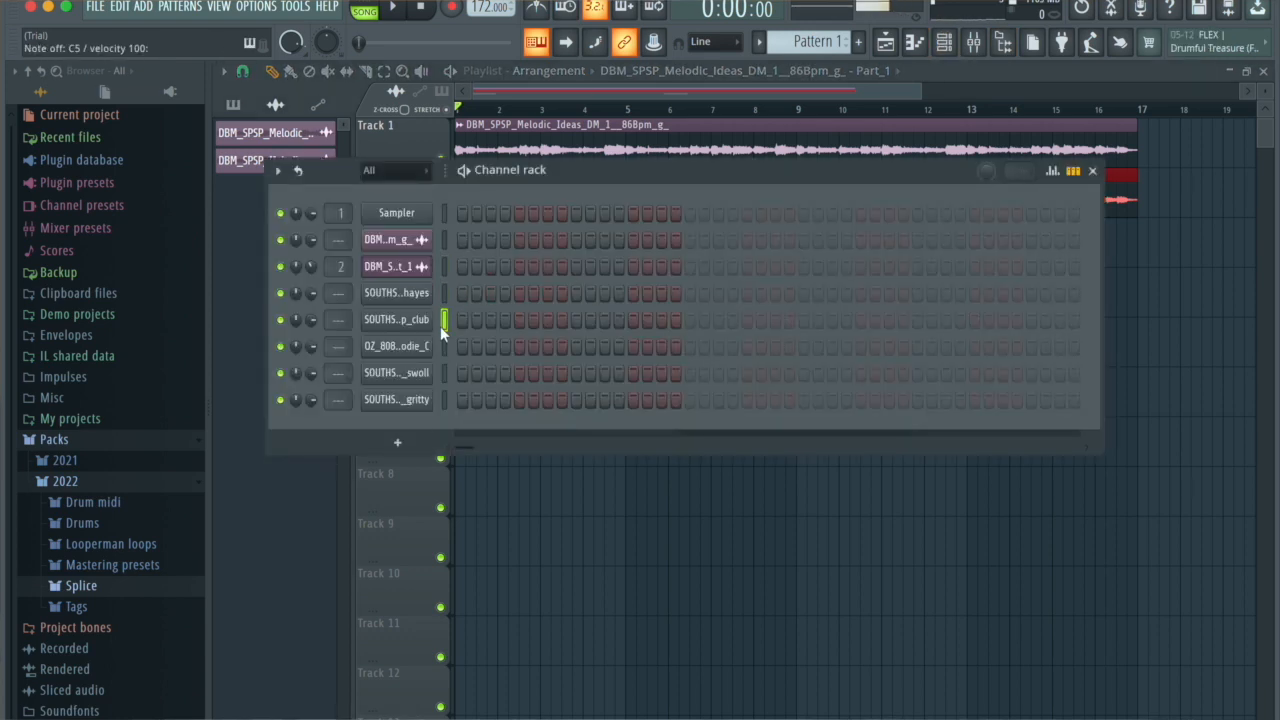
click(94, 503)
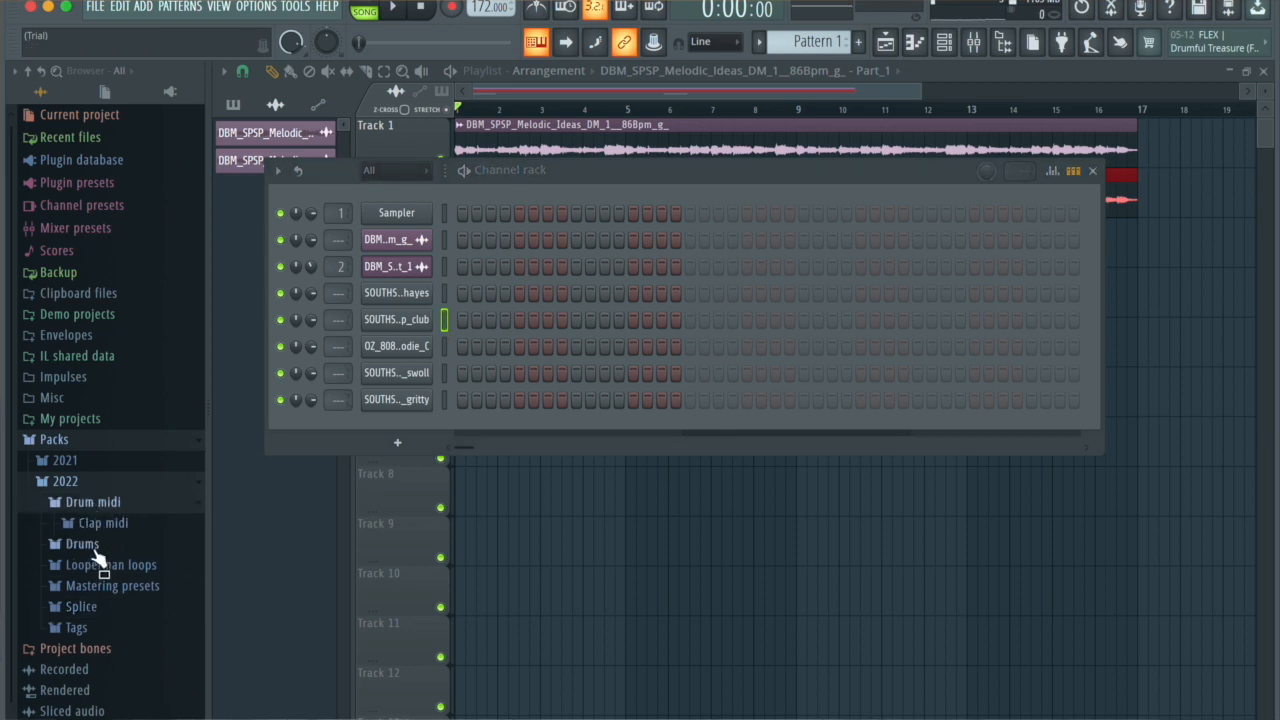
click(103, 524)
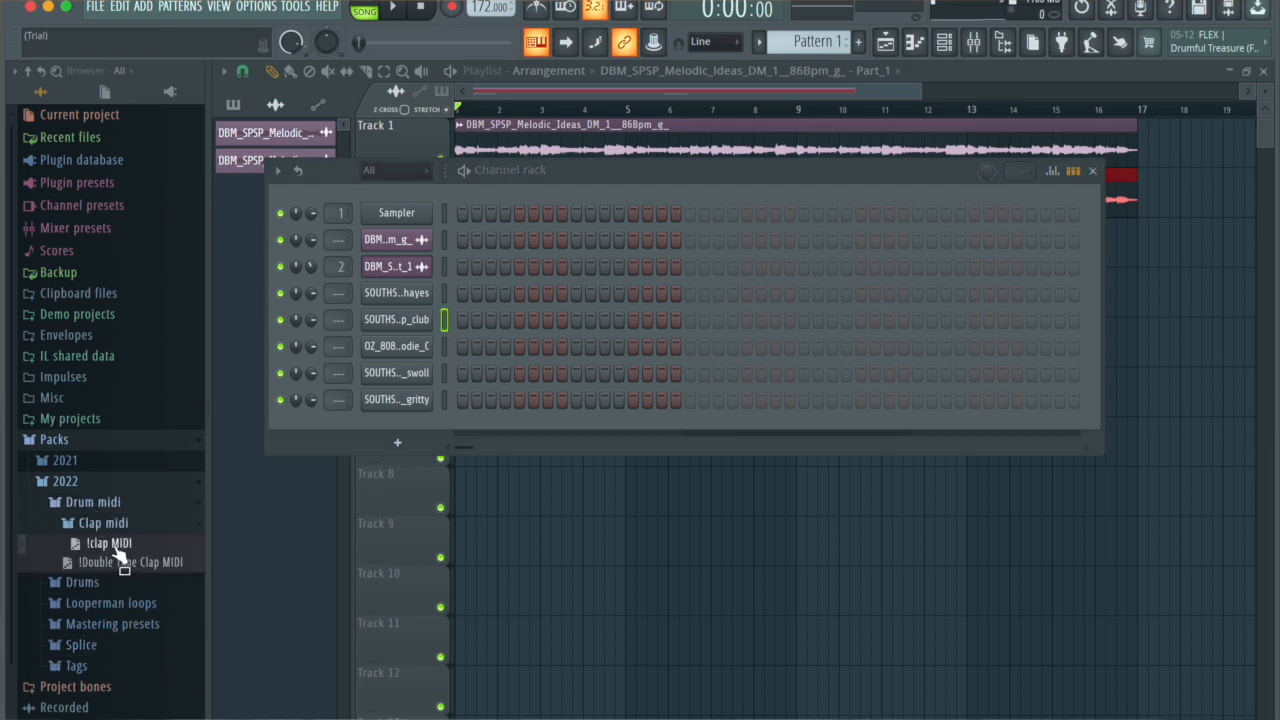
drag(208, 490, 390, 320)
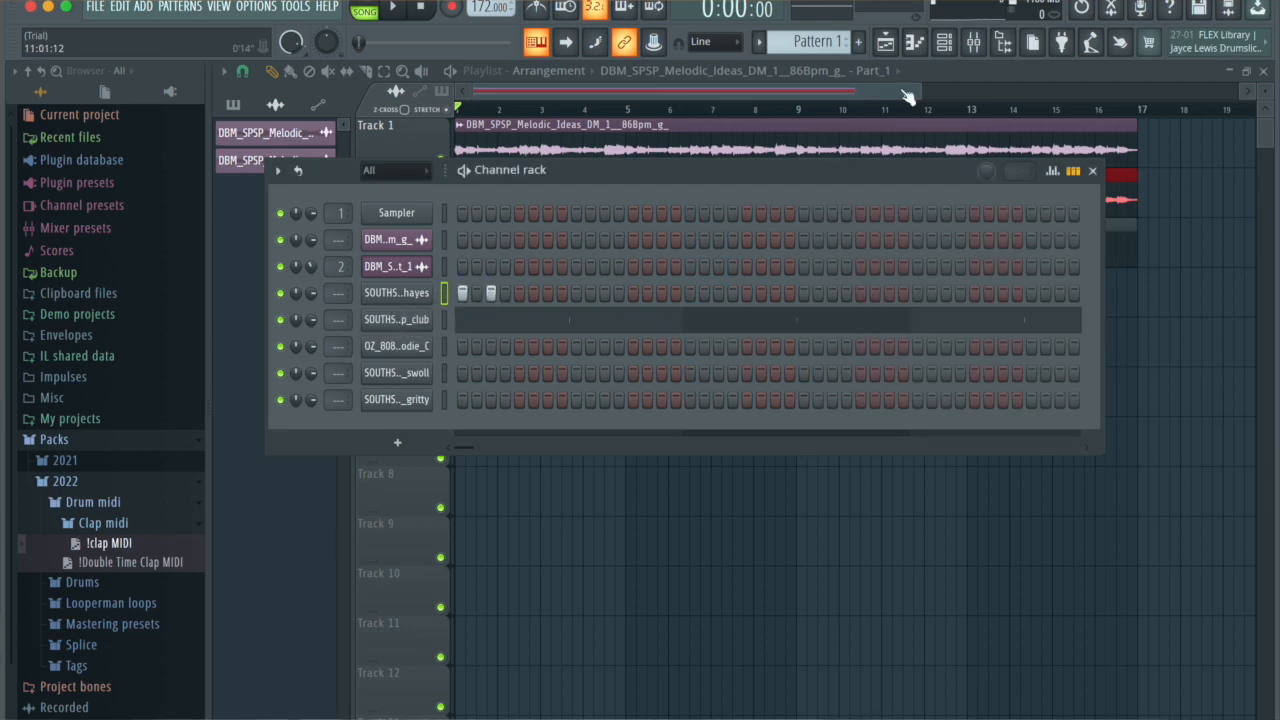
Step: Lower the velocity of the second note in the hihat_hayes piano roll
click(918, 48)
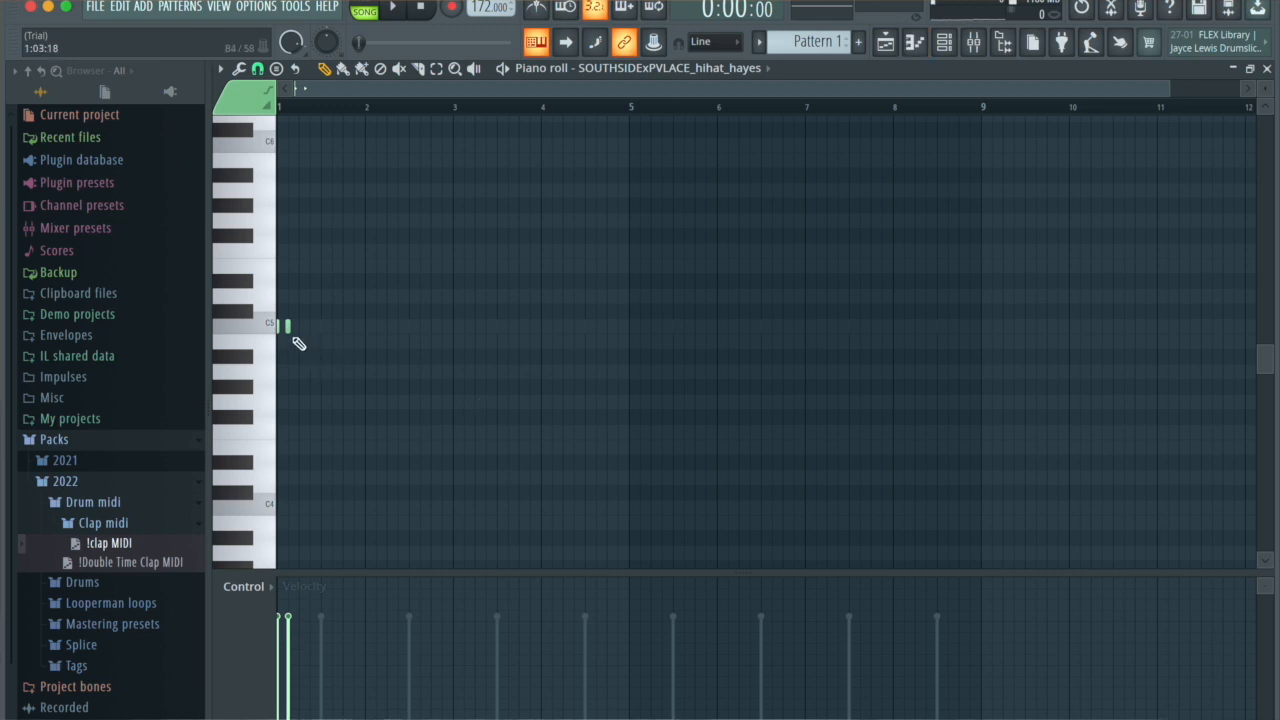
right_click(361, 467)
click(289, 649)
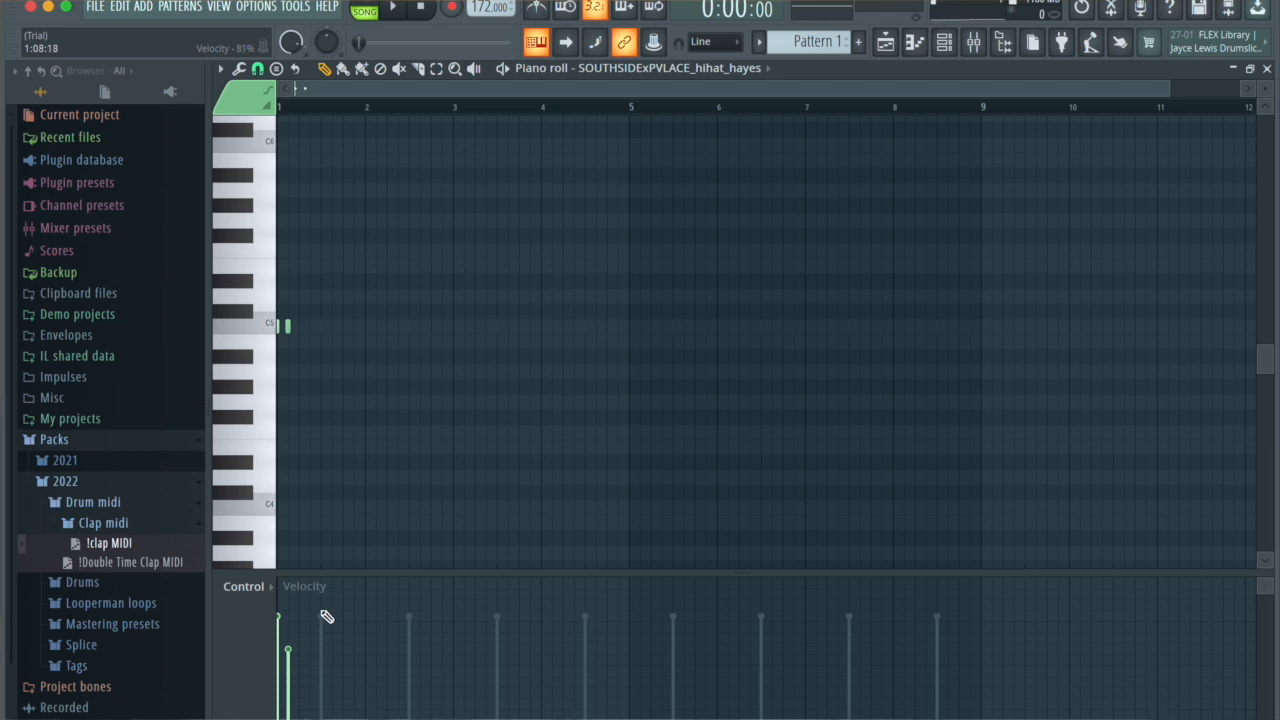
ctrl+scroll(386, 491, up, 3)
scroll(386, 491, down, 1)
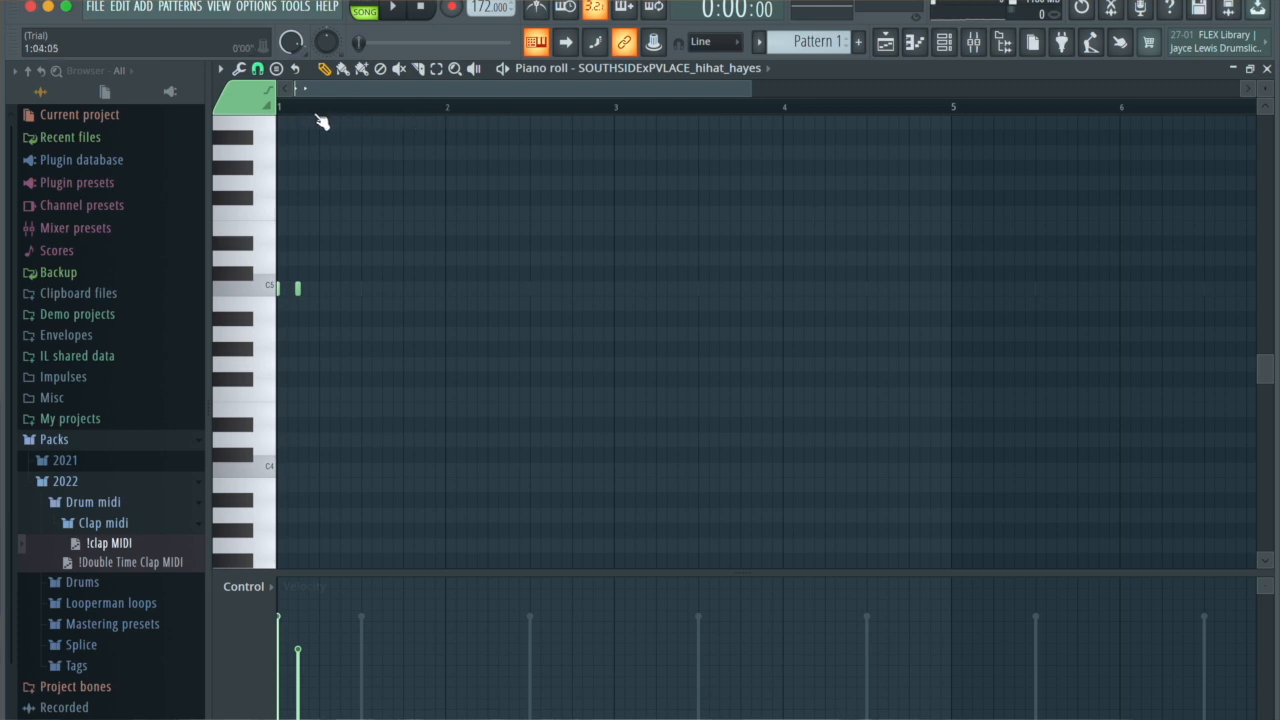
Step: Duplicate the first pair of hi-hat notes repeatedly so the hihat_hayes pattern fills bars 1 to 8
drag(320, 118, 243, 121)
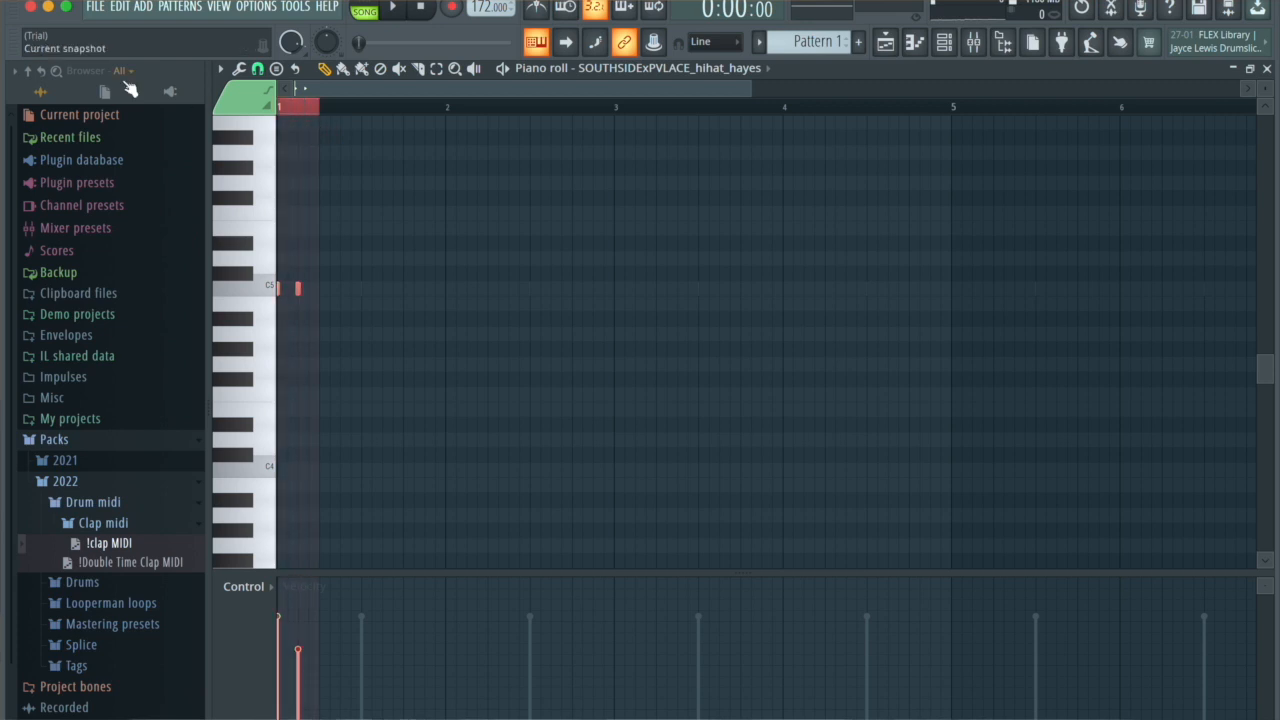
key(ctrl+b)
key(ctrl+b)
key(ctrl+b)
key(ctrl+b)
key(ctrl+b)
key(ctrl+b)
key(ctrl+b)
key(ctrl+b)
key(ctrl+b)
key(ctrl+b)
key(ctrl+b)
key(ctrl+b)
key(ctrl+b)
key(ctrl+b)
key(ctrl+b)
key(ctrl+b)
key(ctrl+b)
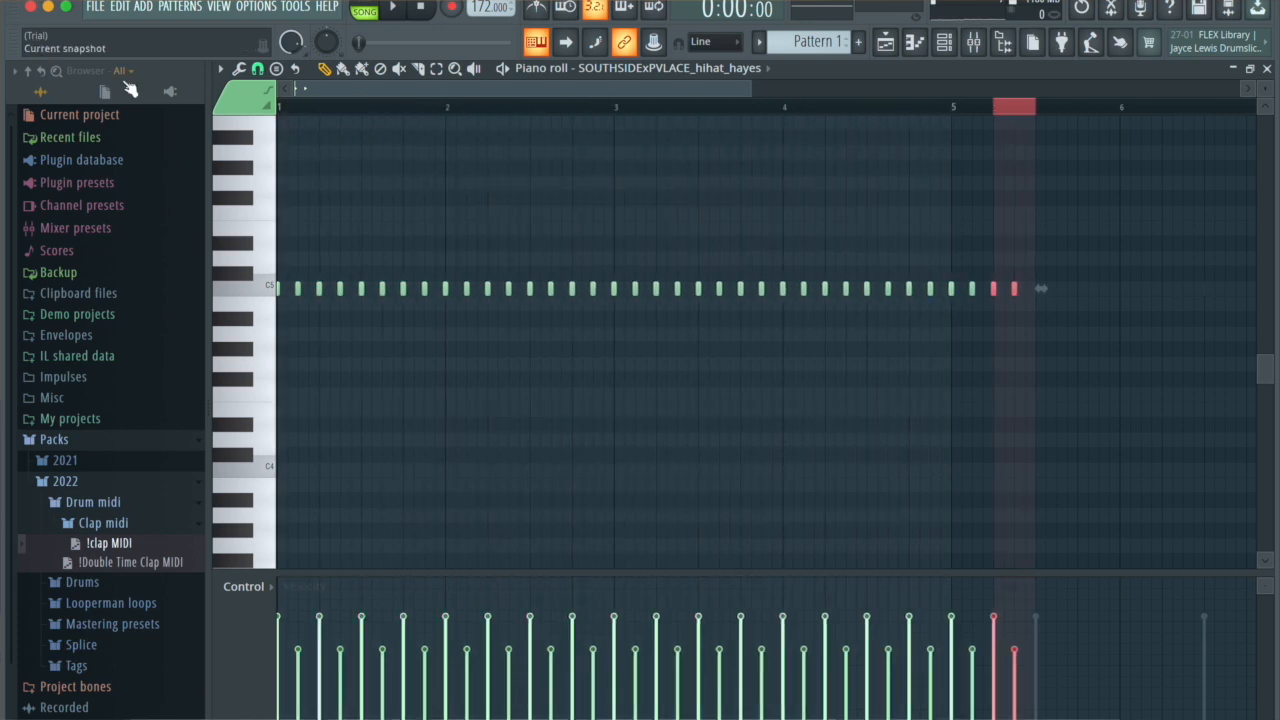
key(ctrl+b)
key(ctrl+b)
key(ctrl+b)
key(ctrl+b)
key(ctrl+b)
key(ctrl+b)
key(ctrl+b)
key(ctrl+b)
key(ctrl+b)
key(ctrl+b)
key(ctrl+b)
key(ctrl+b)
key(ctrl+b)
key(ctrl+b)
key(ctrl+b)
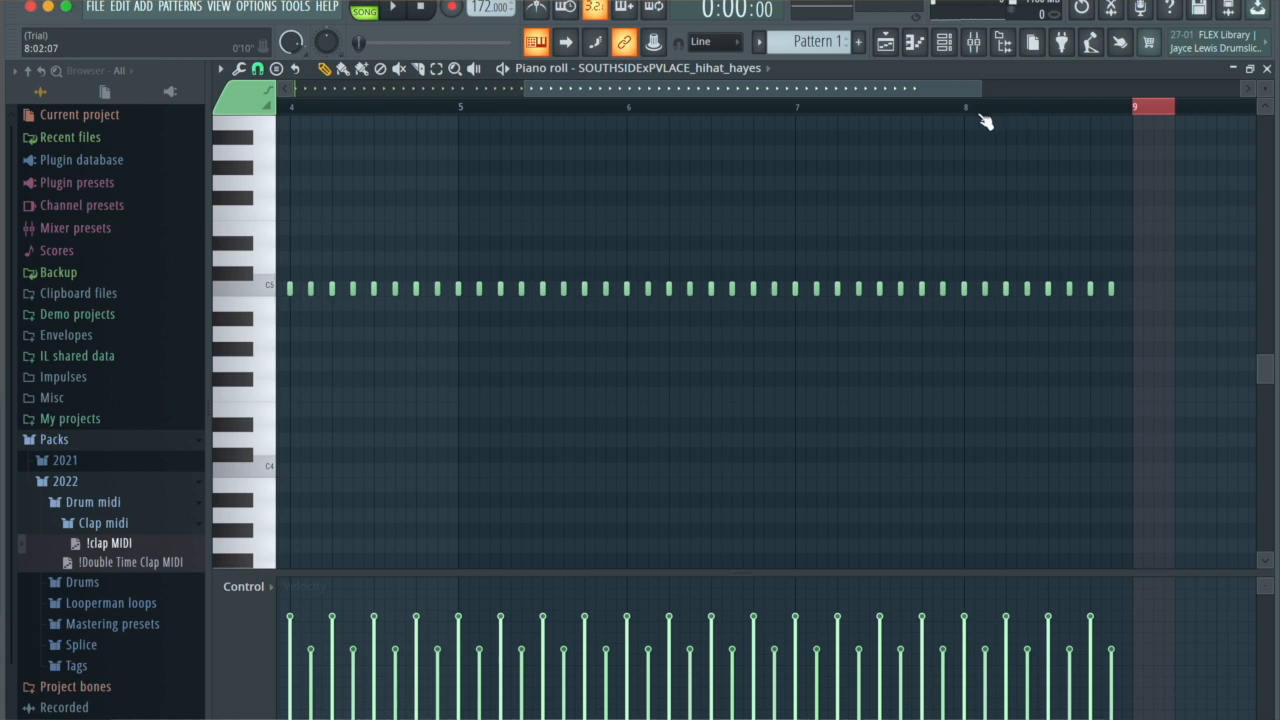
drag(740, 88, 563, 97)
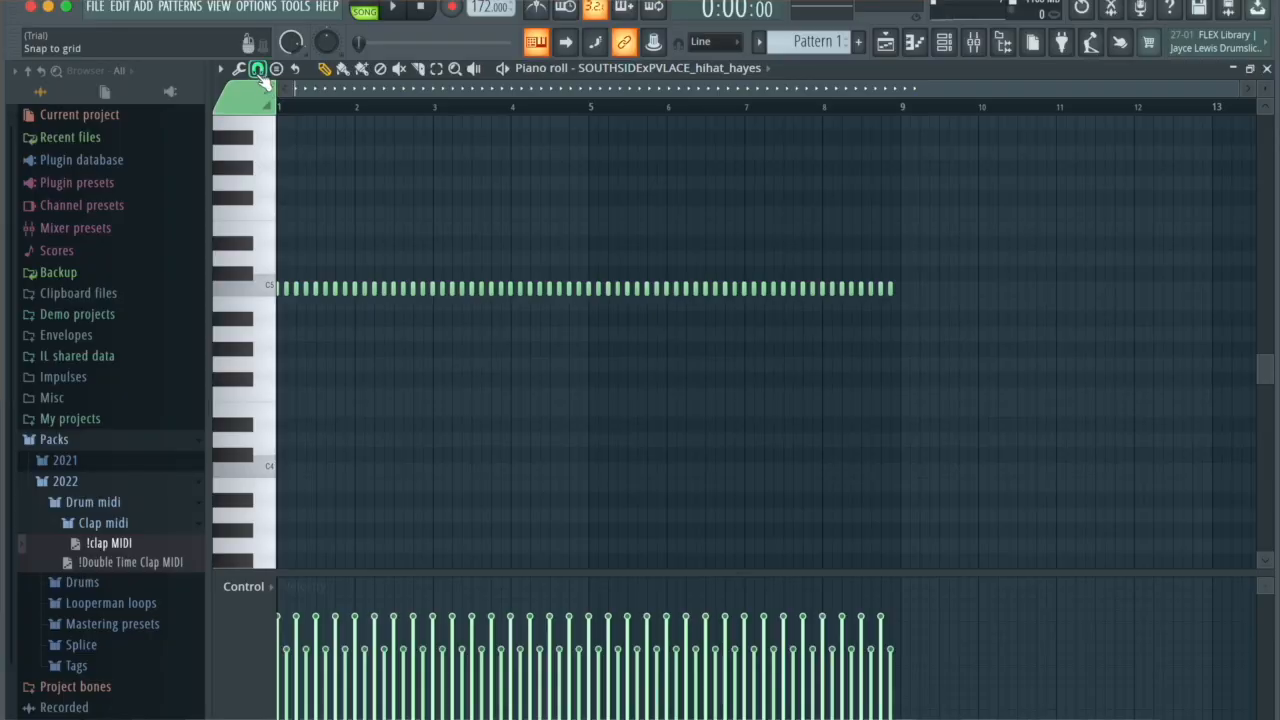
Step: Set the piano roll's grid snap to 1/2 step and play the hi-hat pattern
click(257, 70)
click(275, 154)
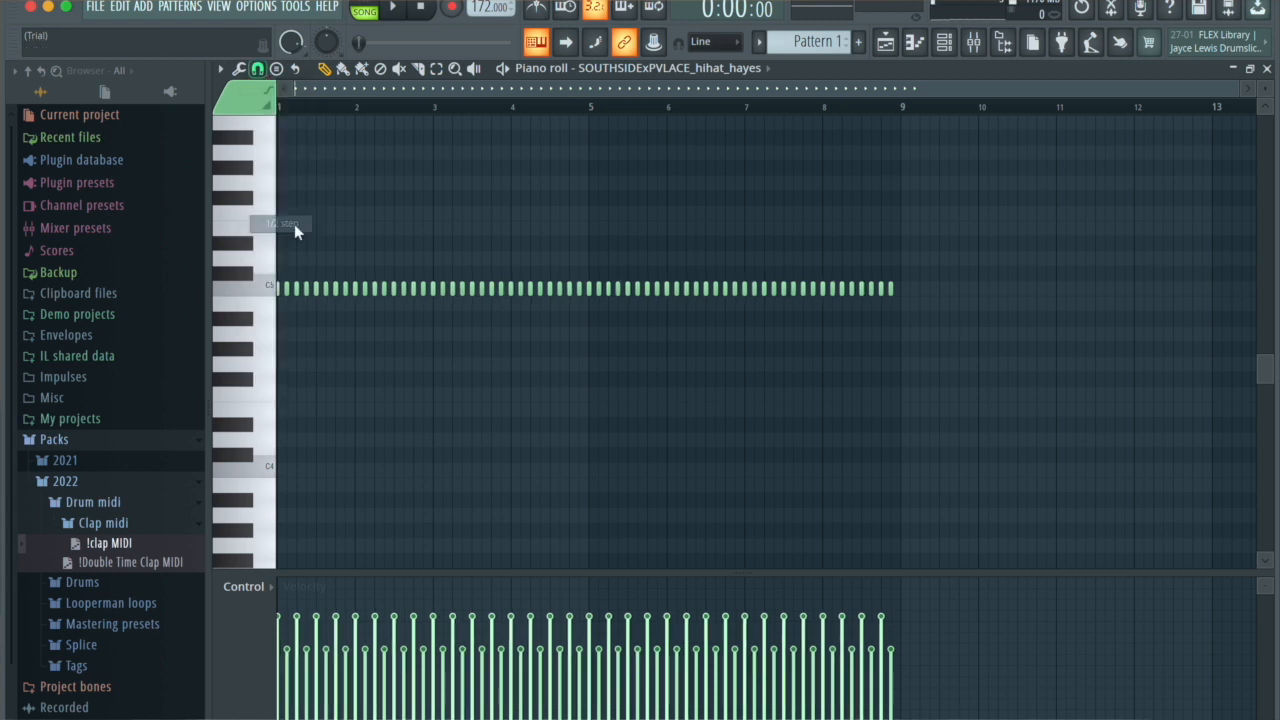
key(space)
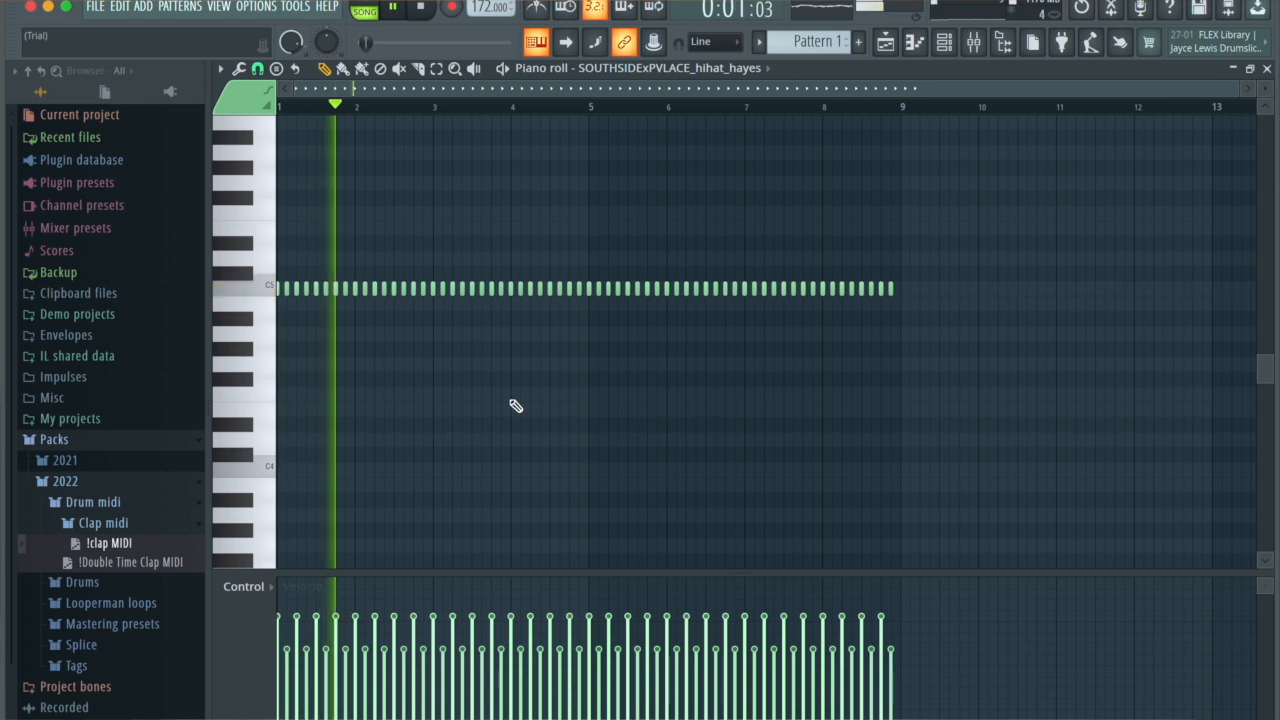
Step: Place an open_hihat_swoll hit on step 13 and repeat its two-bar pattern through bar 8
click(944, 41)
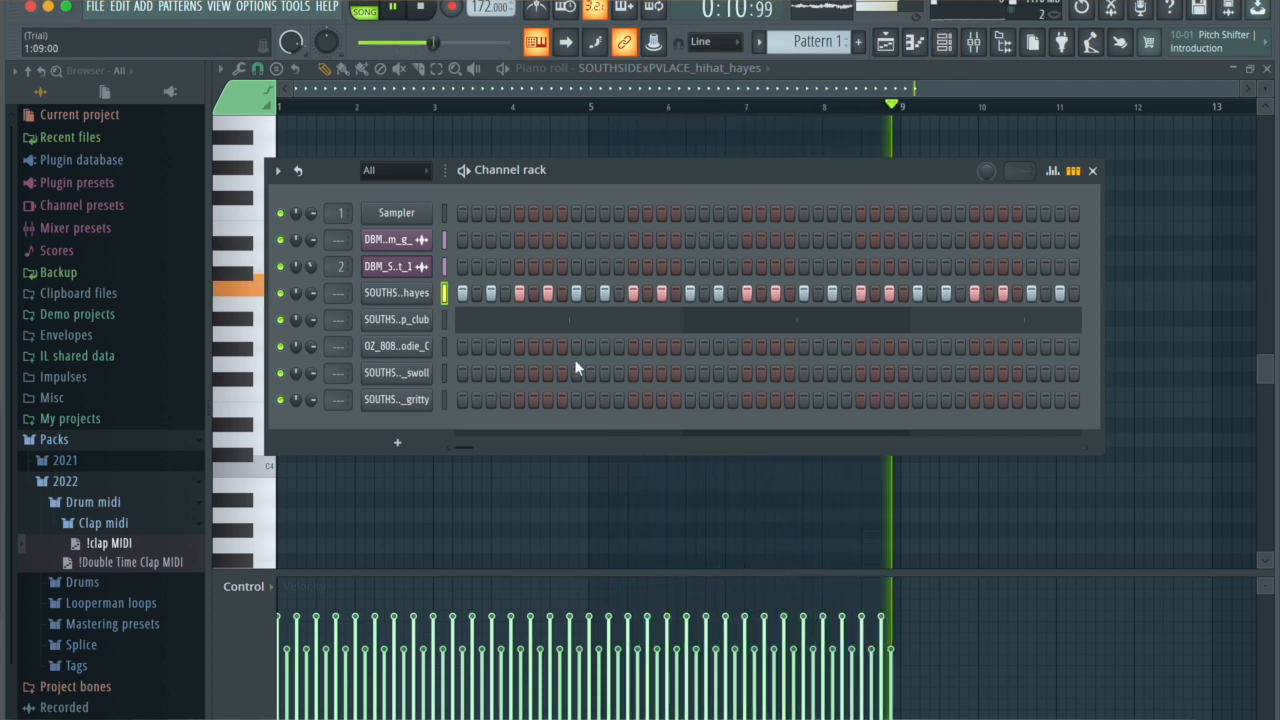
key(space)
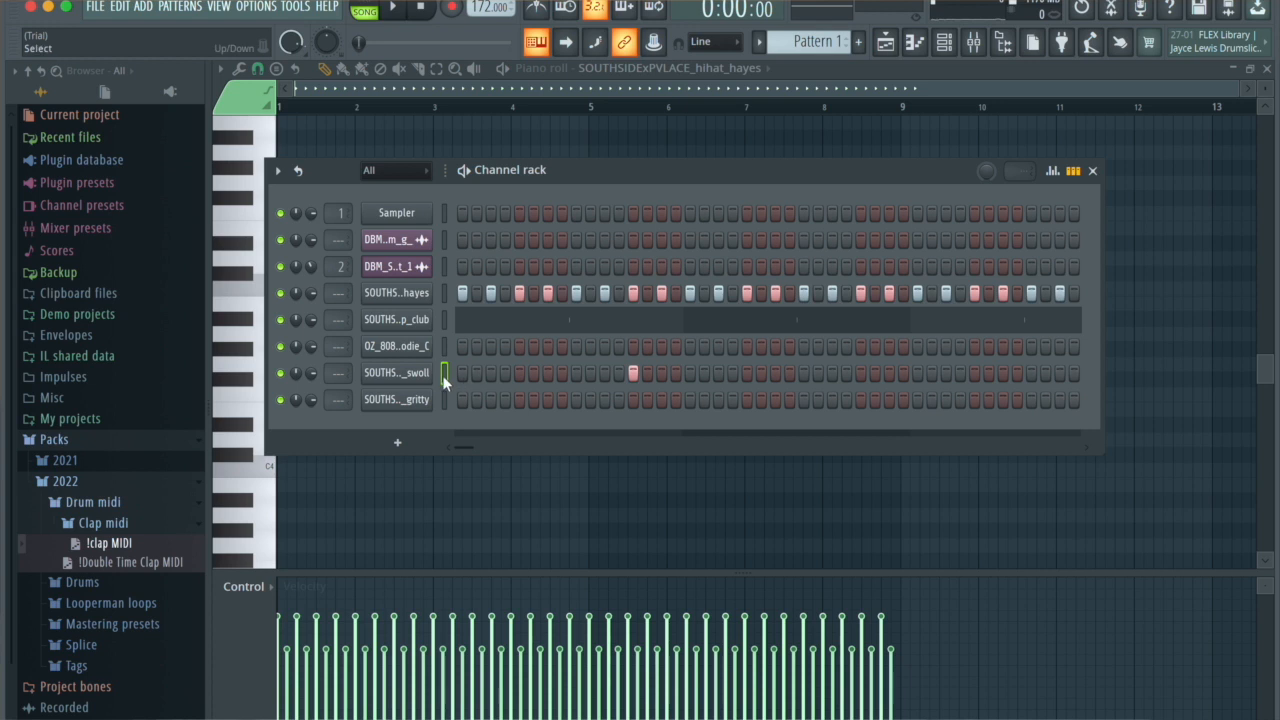
click(914, 44)
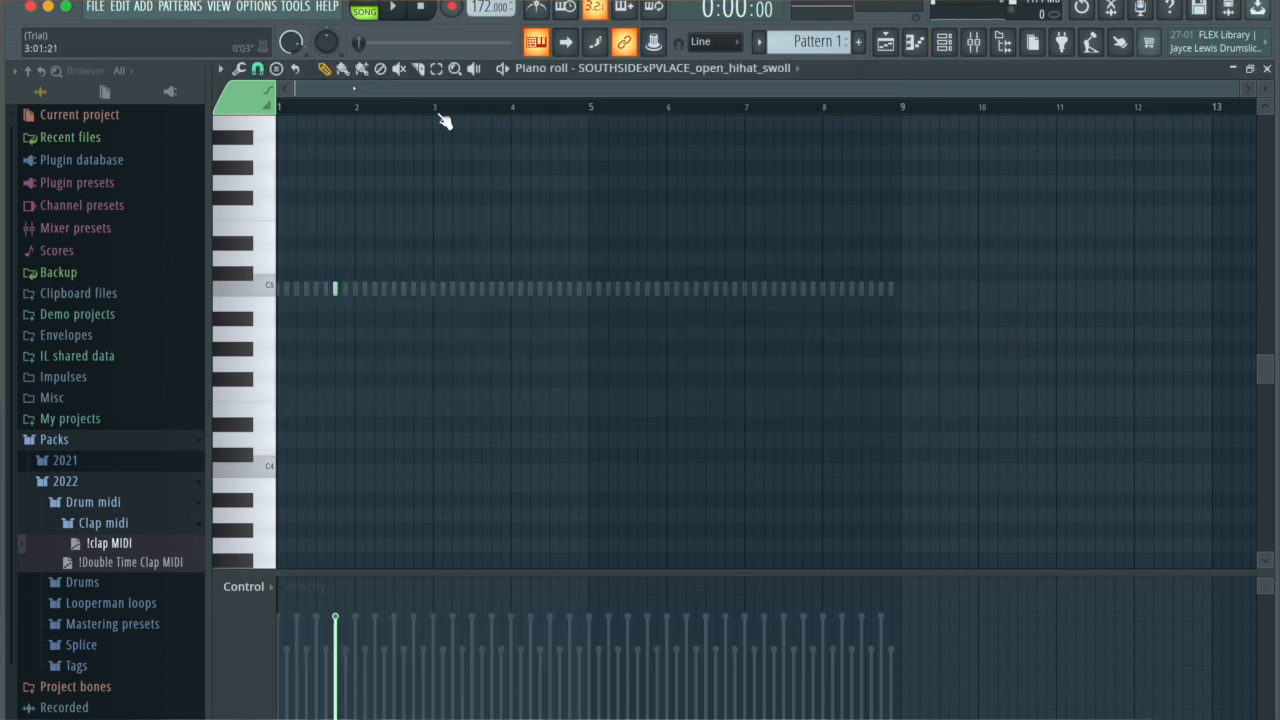
drag(433, 113, 131, 56)
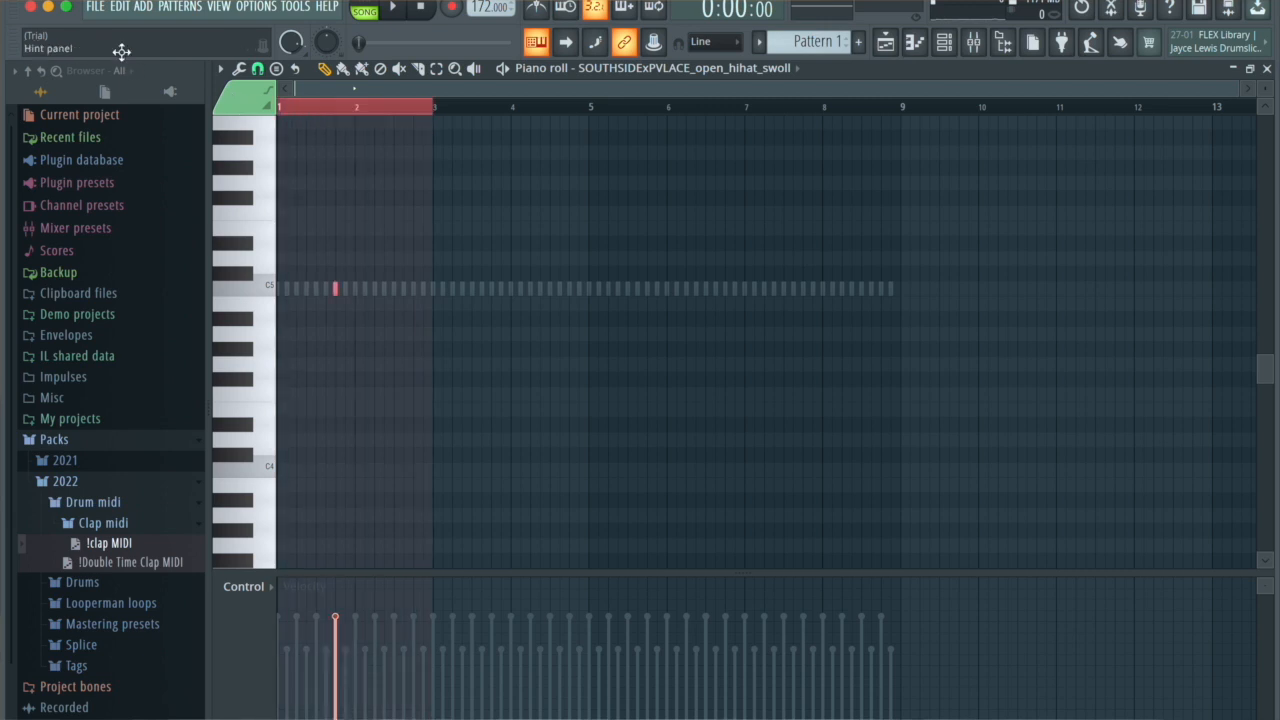
key(ctrl+b)
key(ctrl+b)
key(ctrl+b)
click(471, 103)
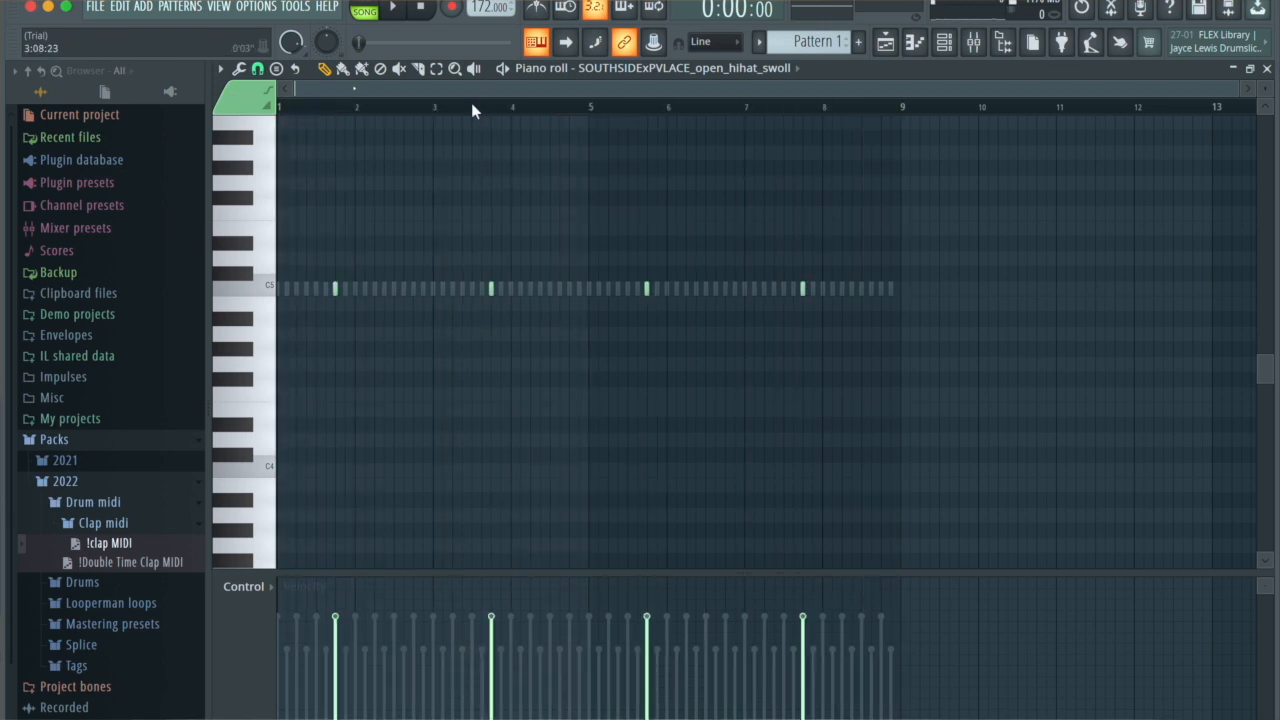
Step: Add the SOUTHSIDE_snare_matches sample from the Splice Southside pack as a channel, with hits on steps 15 and 19
key(space)
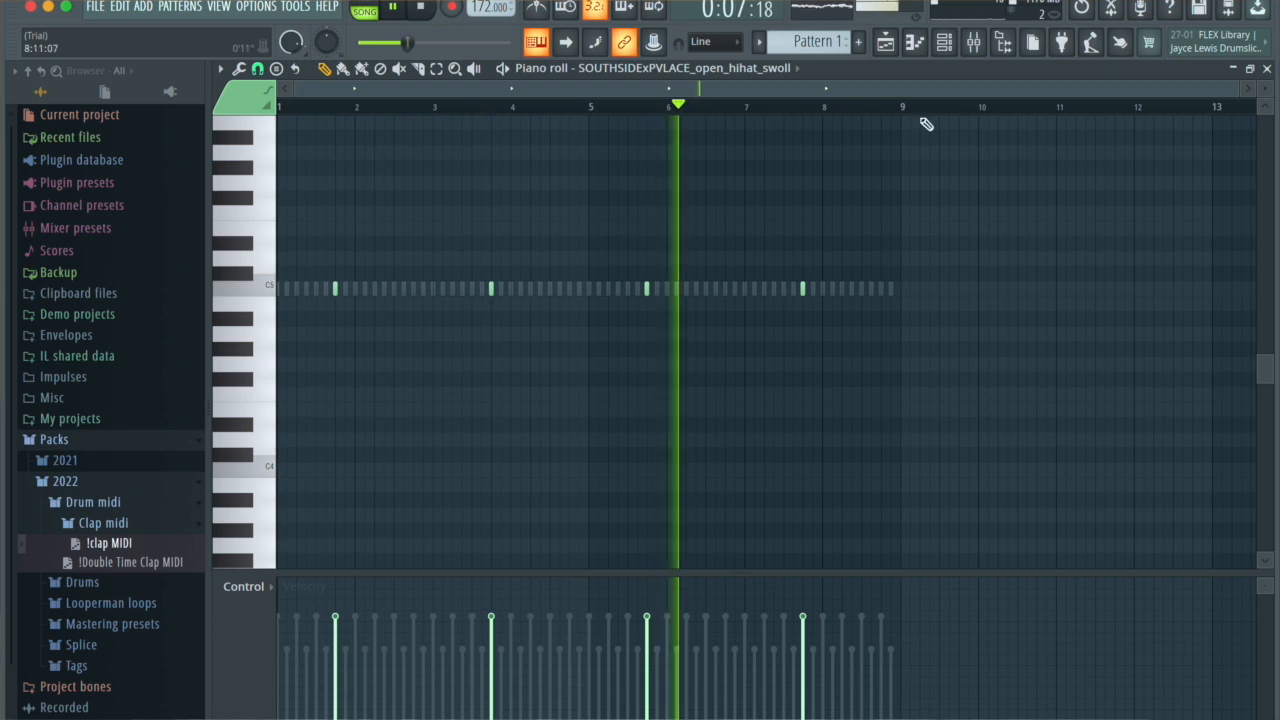
click(946, 44)
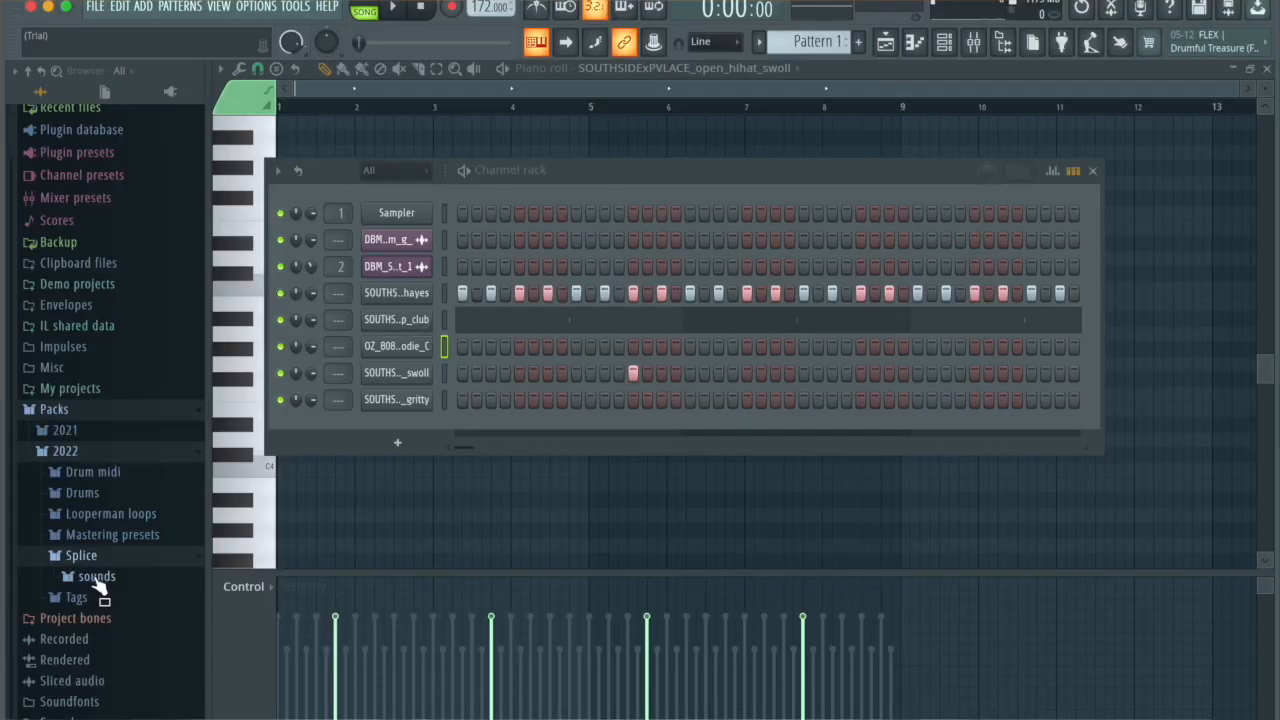
click(97, 578)
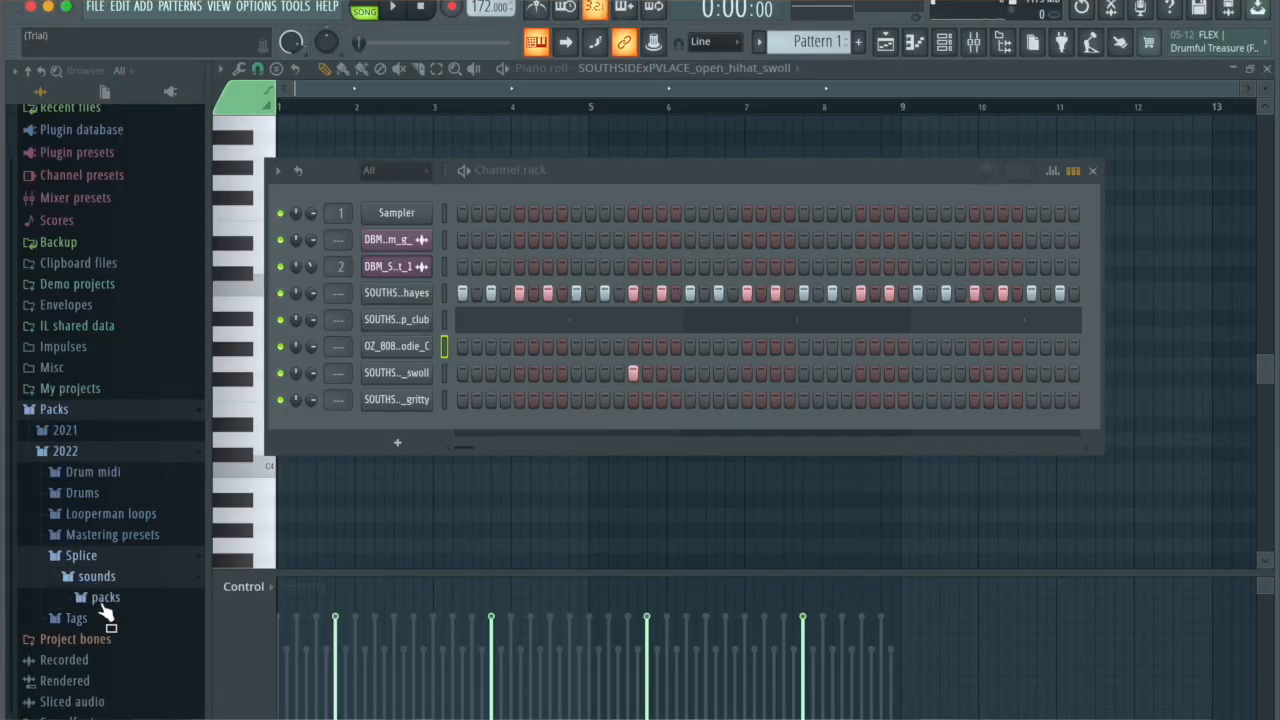
click(105, 598)
key(space)
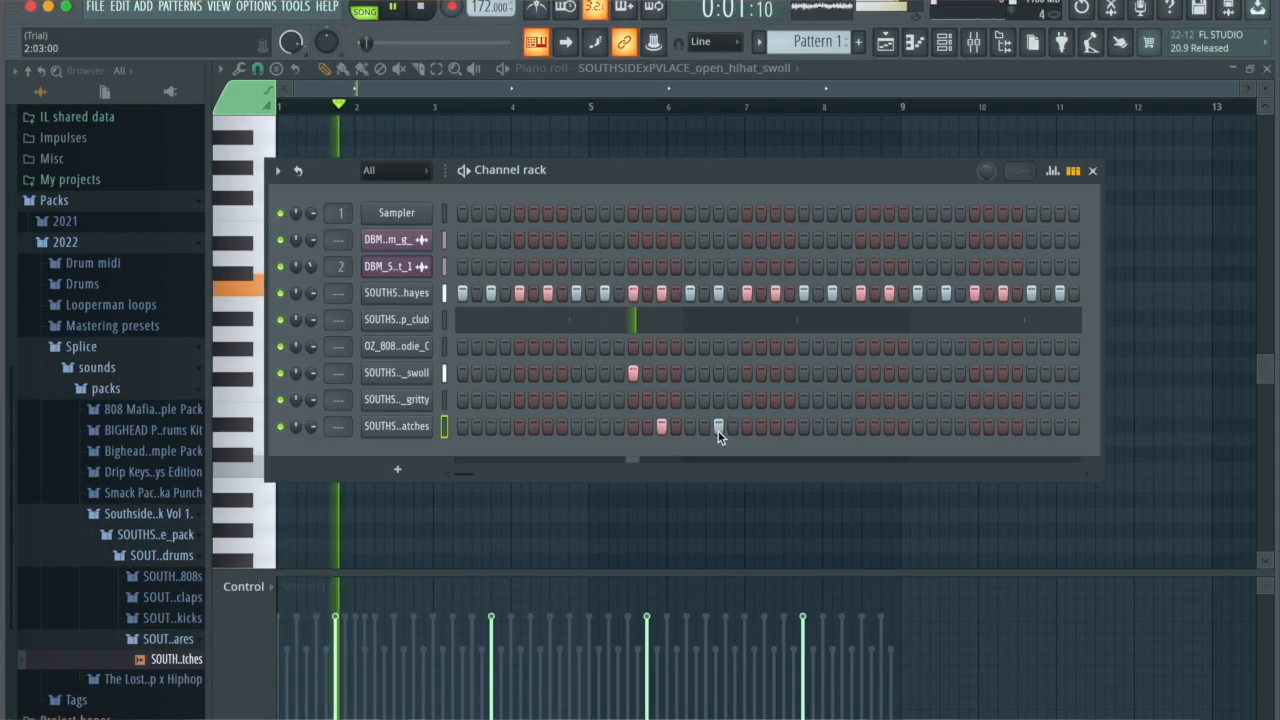
click(719, 428)
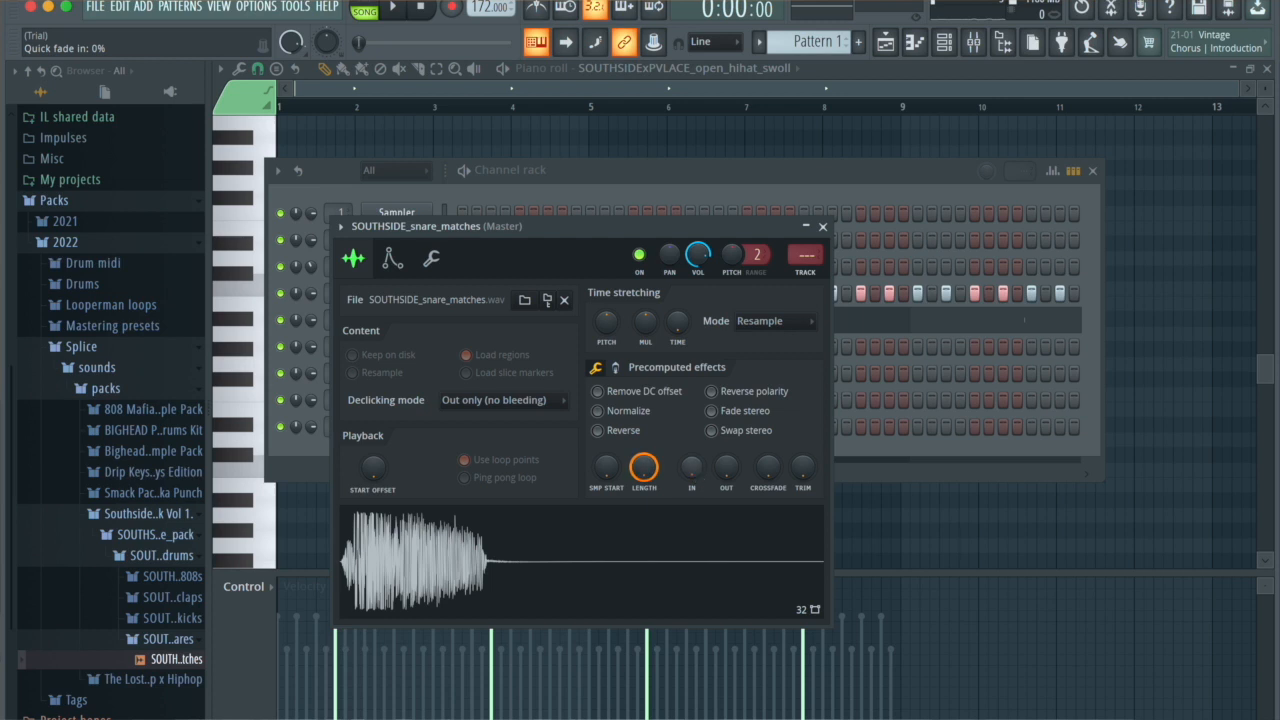
Step: Raise the snare_matches sample's fade-out, set its fade-in to 0%, and audition the snare during playback
drag(691, 467, 726, 450)
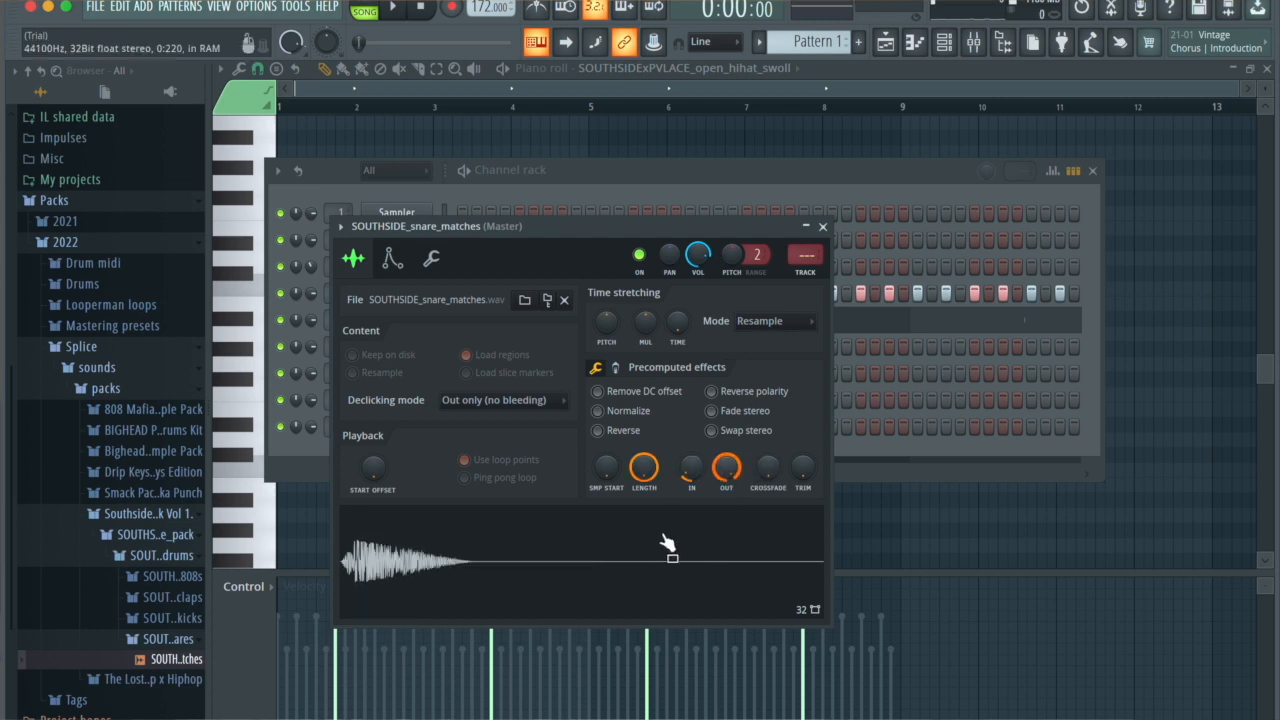
key(space)
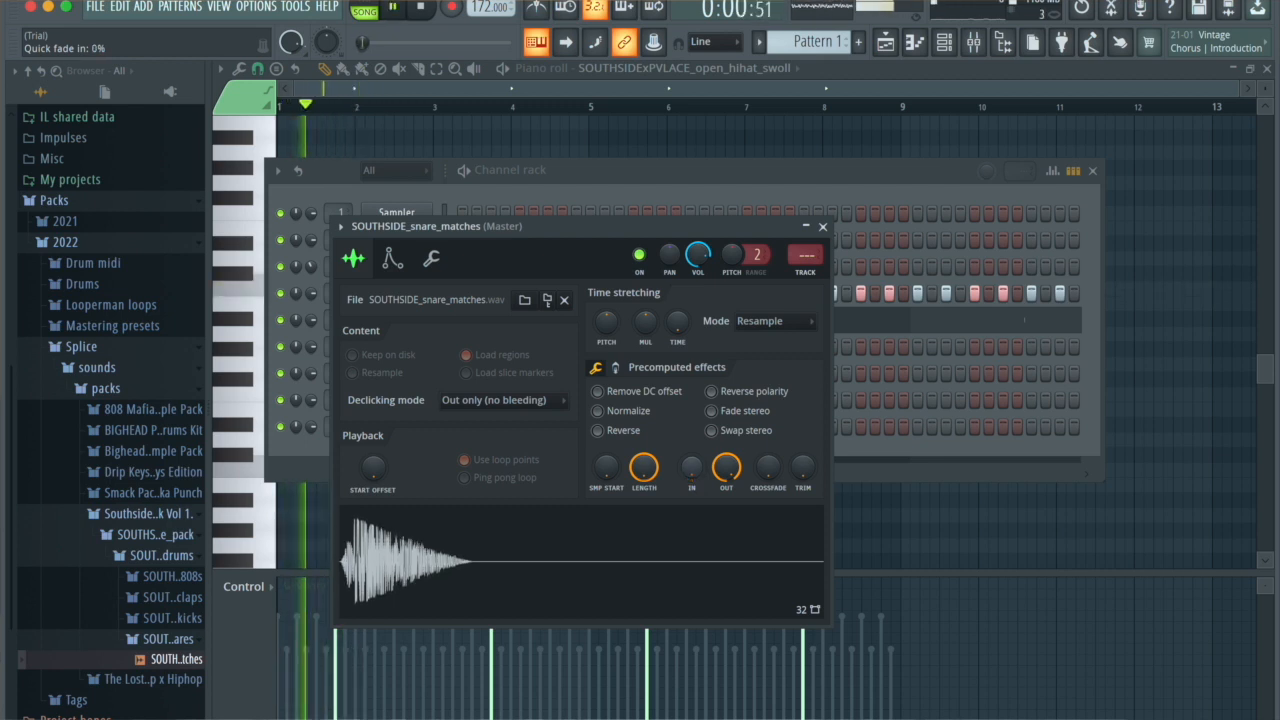
click(823, 227)
click(914, 43)
key(space)
key(space)
key(space)
Step: Repeat the two snare_matches notes from the first two bars every two bars through bar 8
click(925, 47)
click(945, 47)
click(945, 47)
click(916, 44)
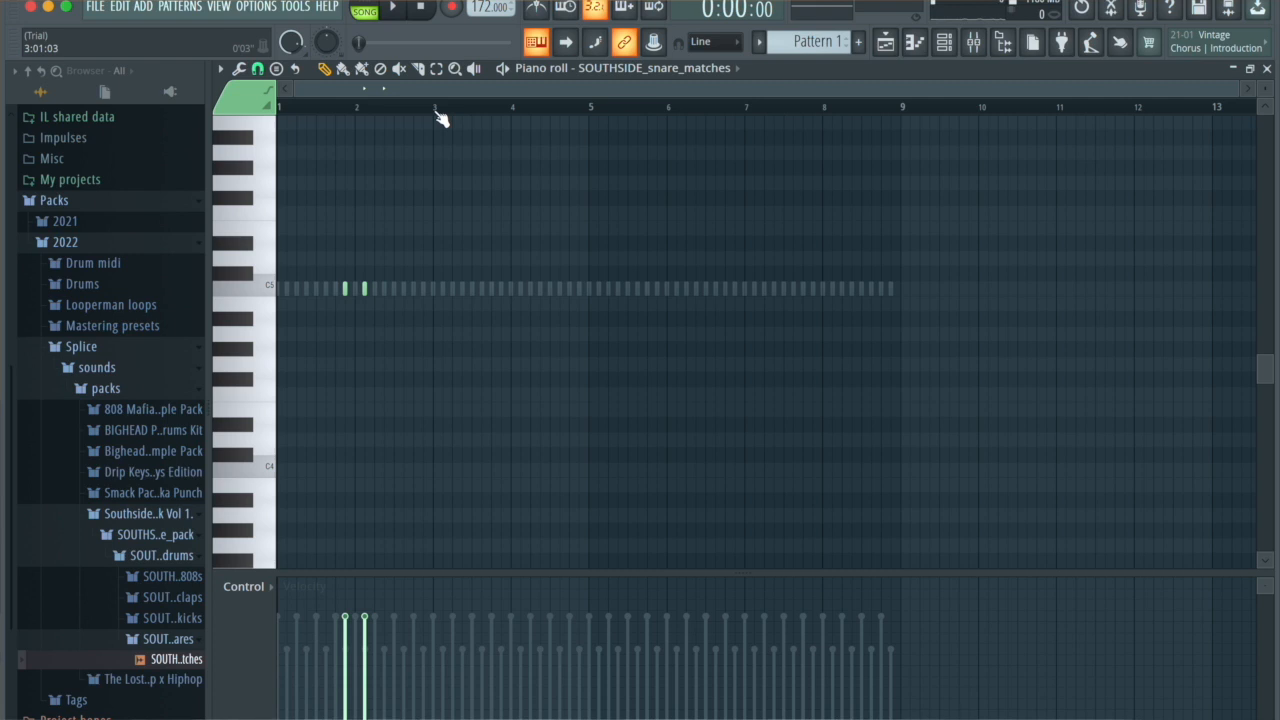
drag(434, 110, 278, 108)
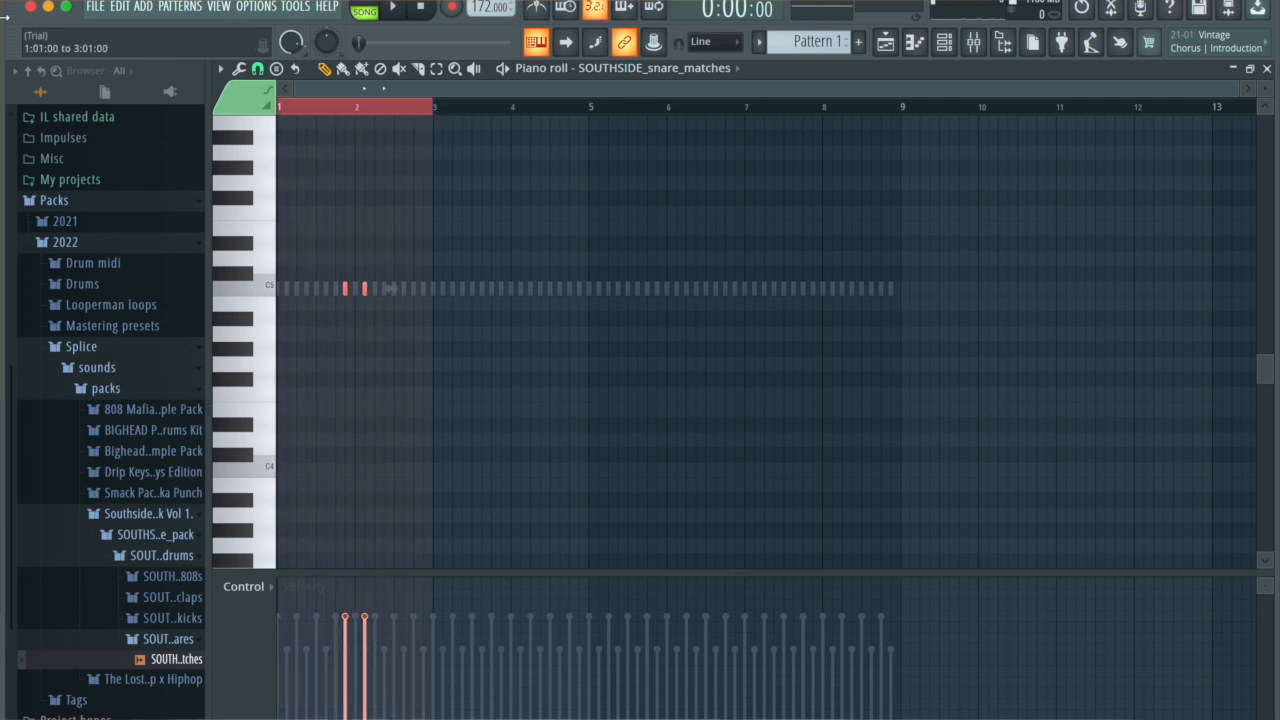
key(ctrl+b)
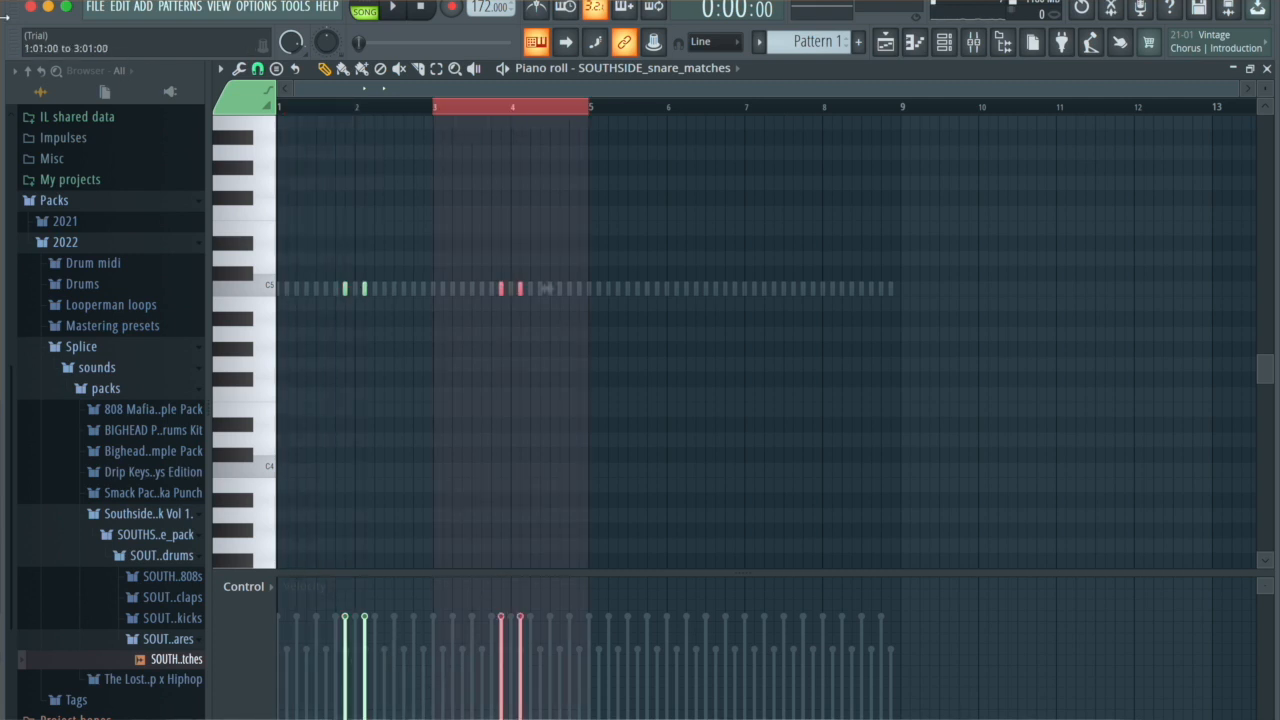
key(ctrl+b)
key(ctrl+b)
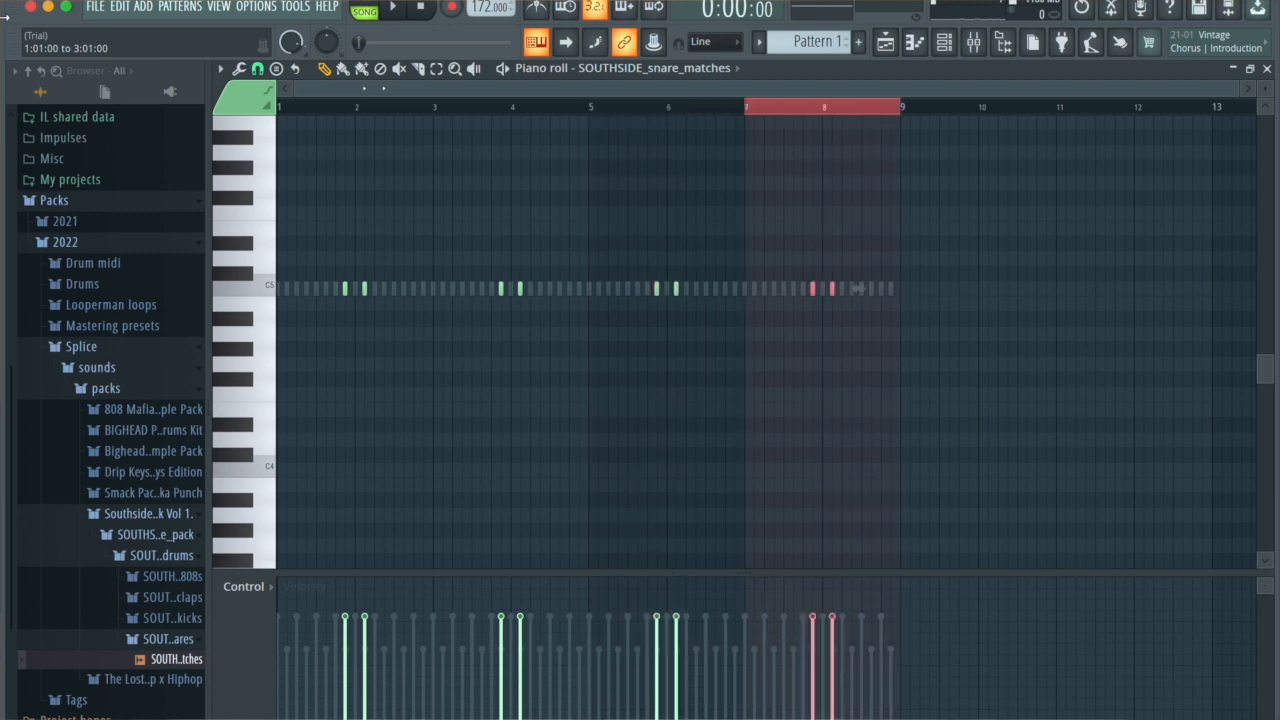
click(818, 108)
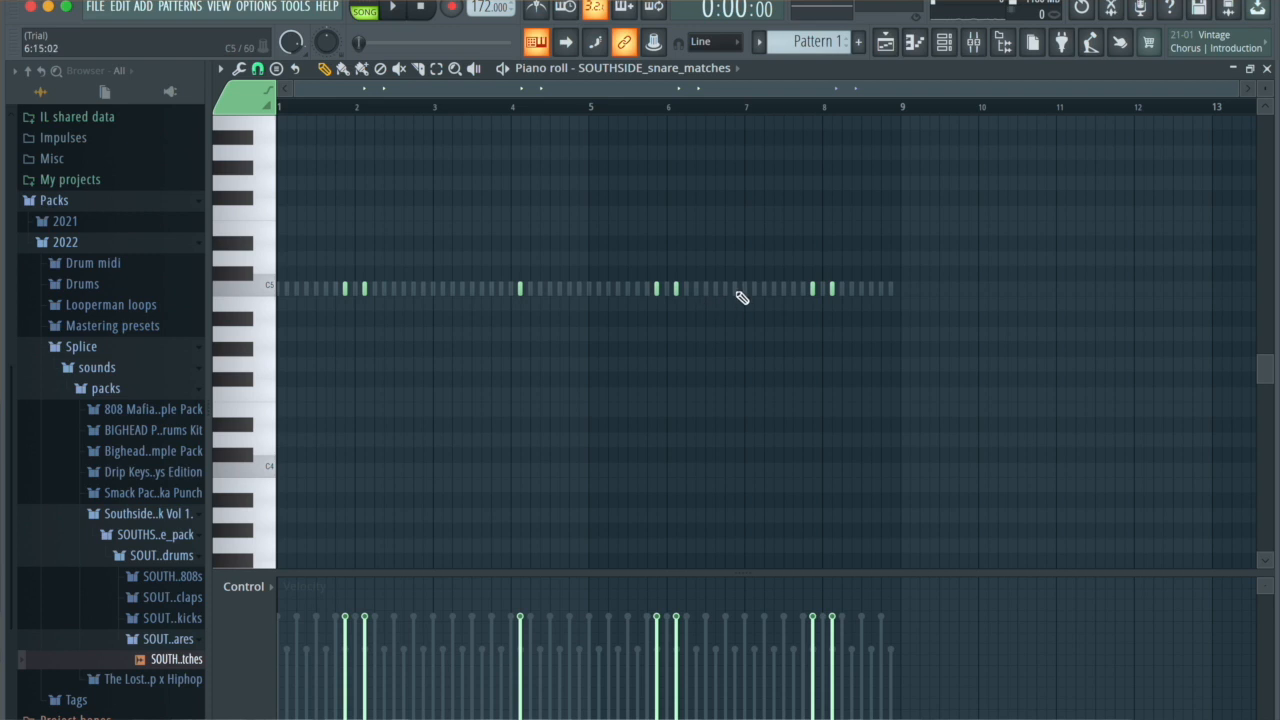
Step: Thin the snare pattern by removing the notes late in bar 3 and early in bar 8, and play it back
click(853, 293)
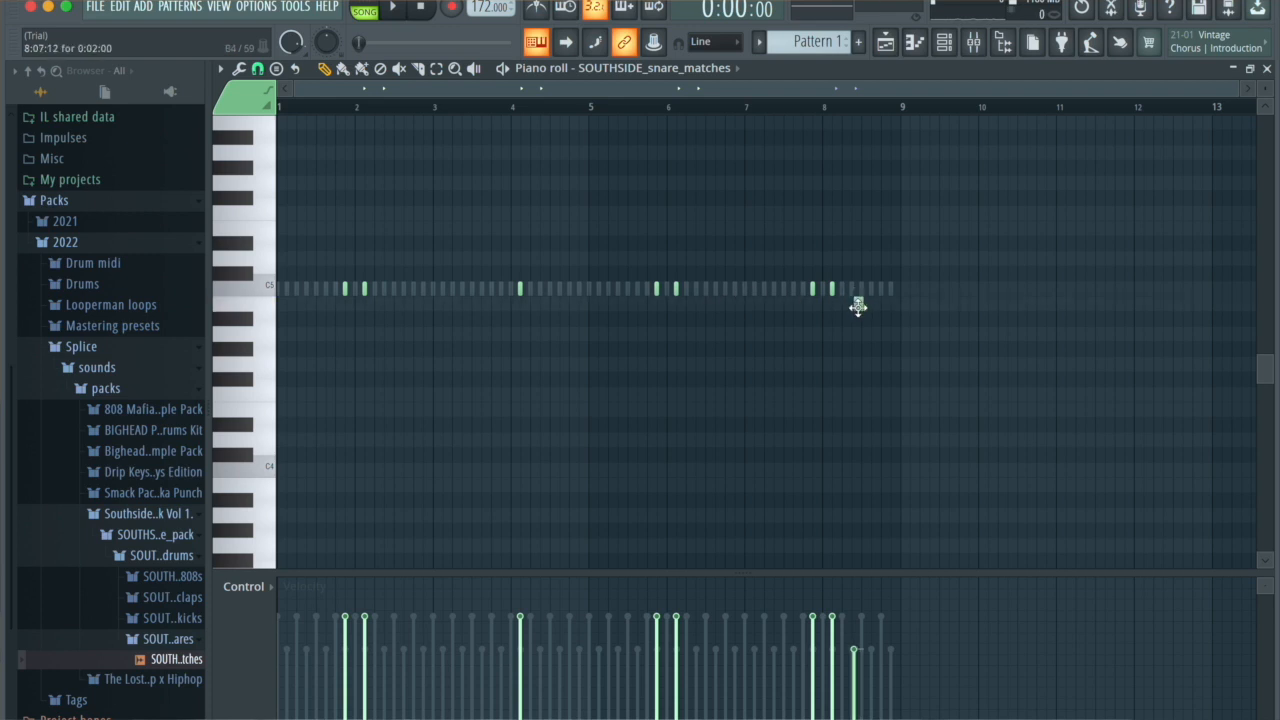
key(space)
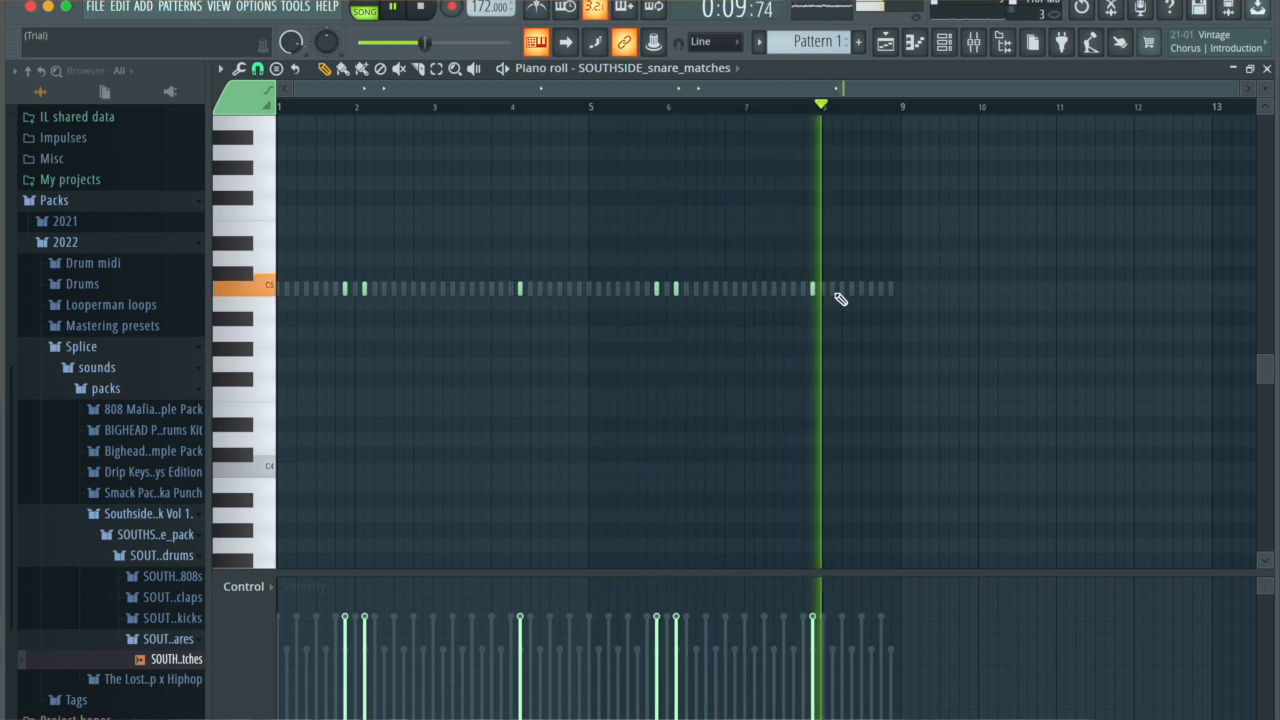
click(945, 43)
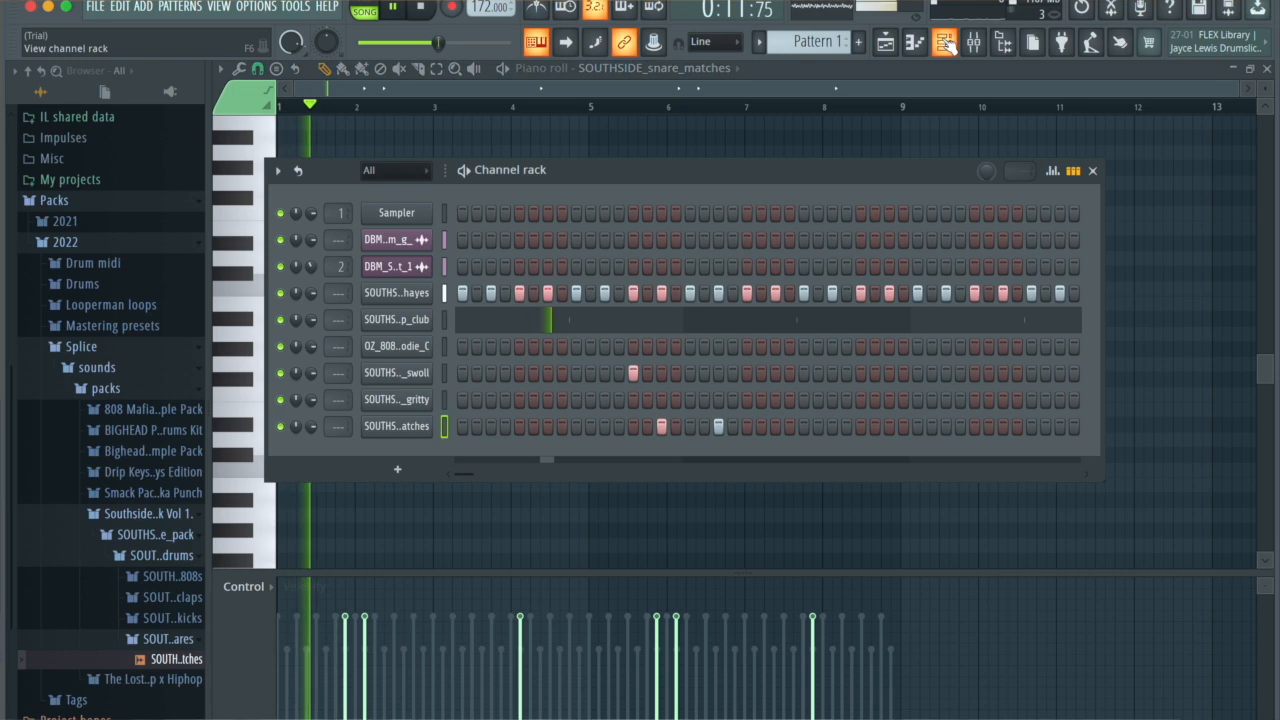
key(space)
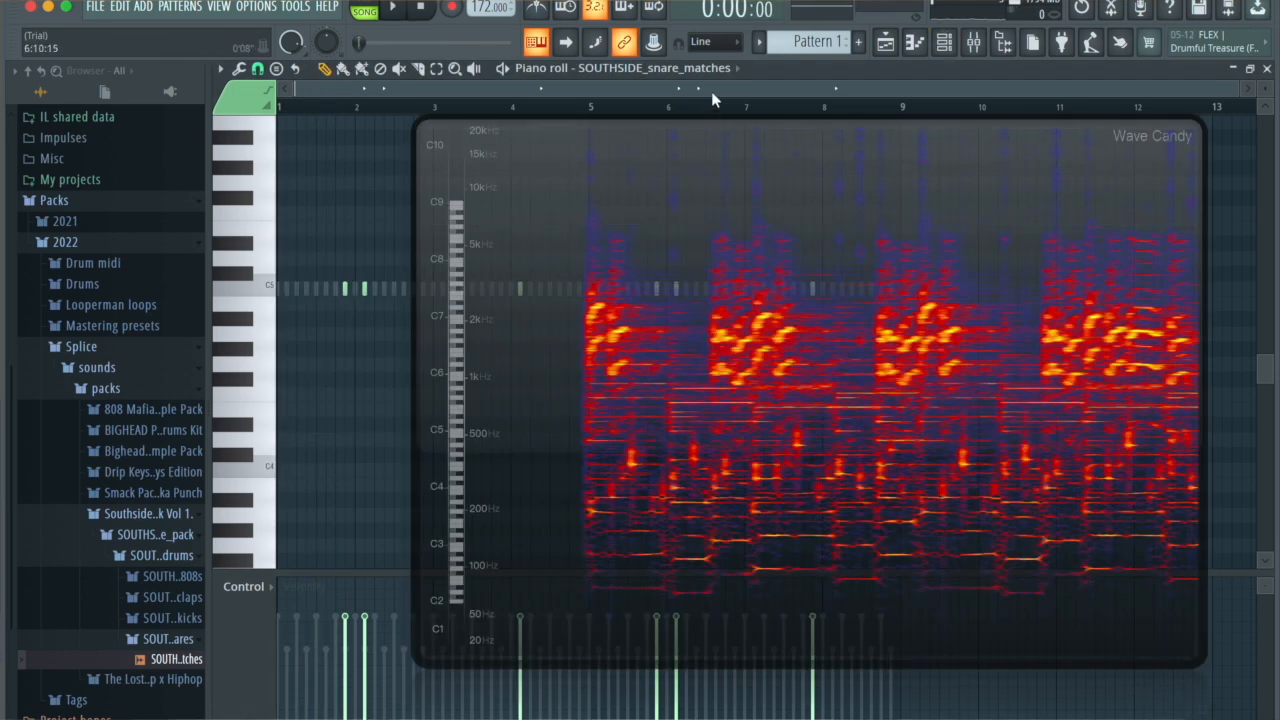
Step: Bring up the Wave Candy spectrum over the piano roll and switch the piano roll to OZ_808_broodie_C
click(702, 69)
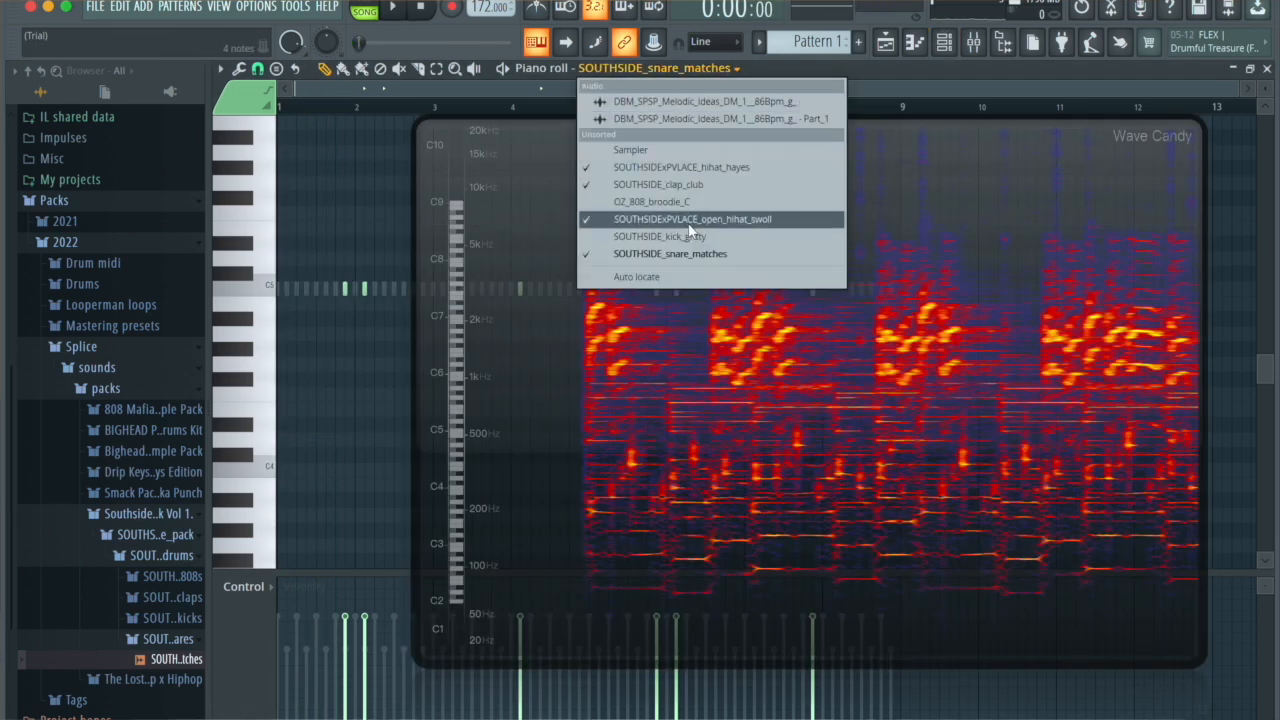
click(739, 74)
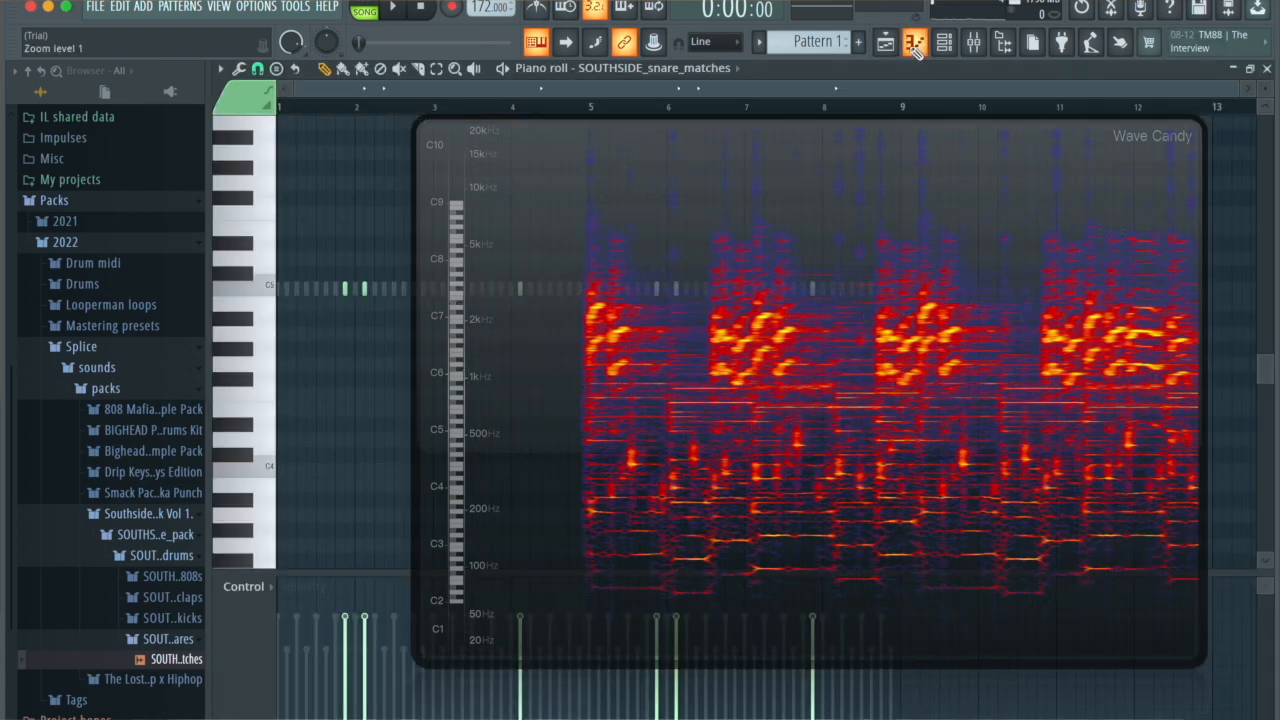
click(729, 69)
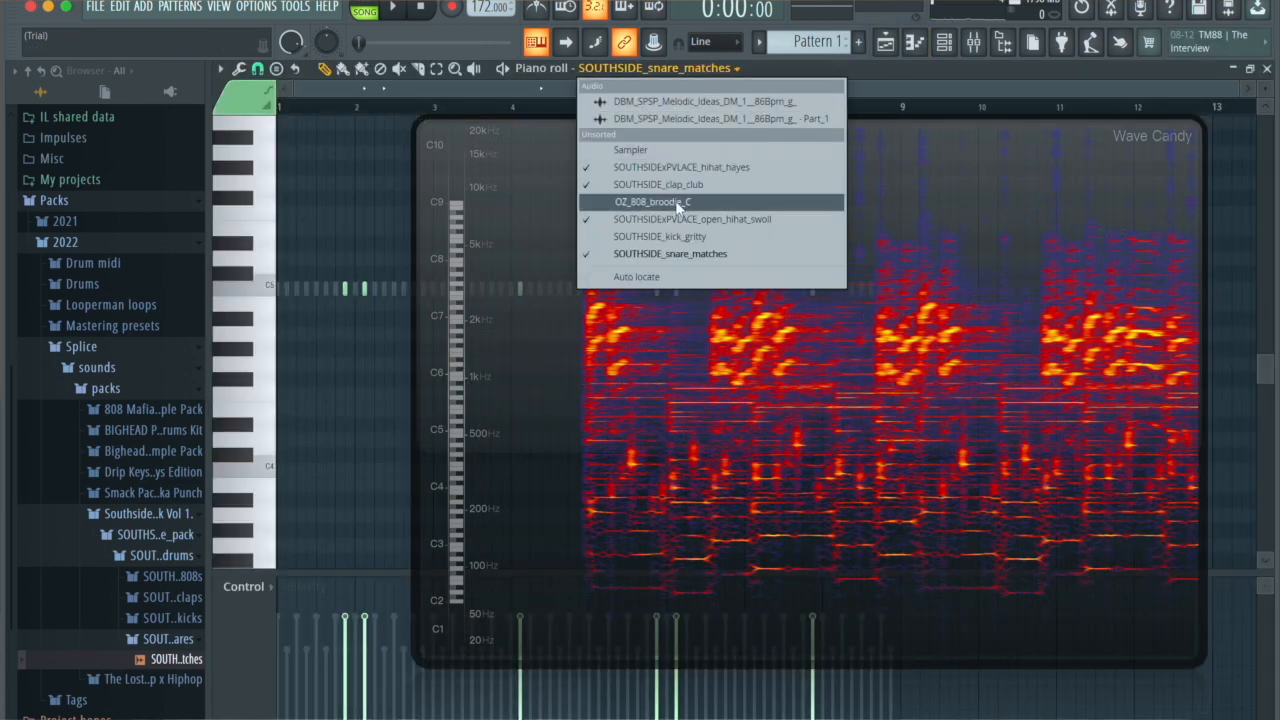
click(640, 203)
Step: Program a four-bar 808 line of D#5, D5, F#5, G5, F5 and A#5 notes against the spectrum and repeat it over bars 5 to 8
key(space)
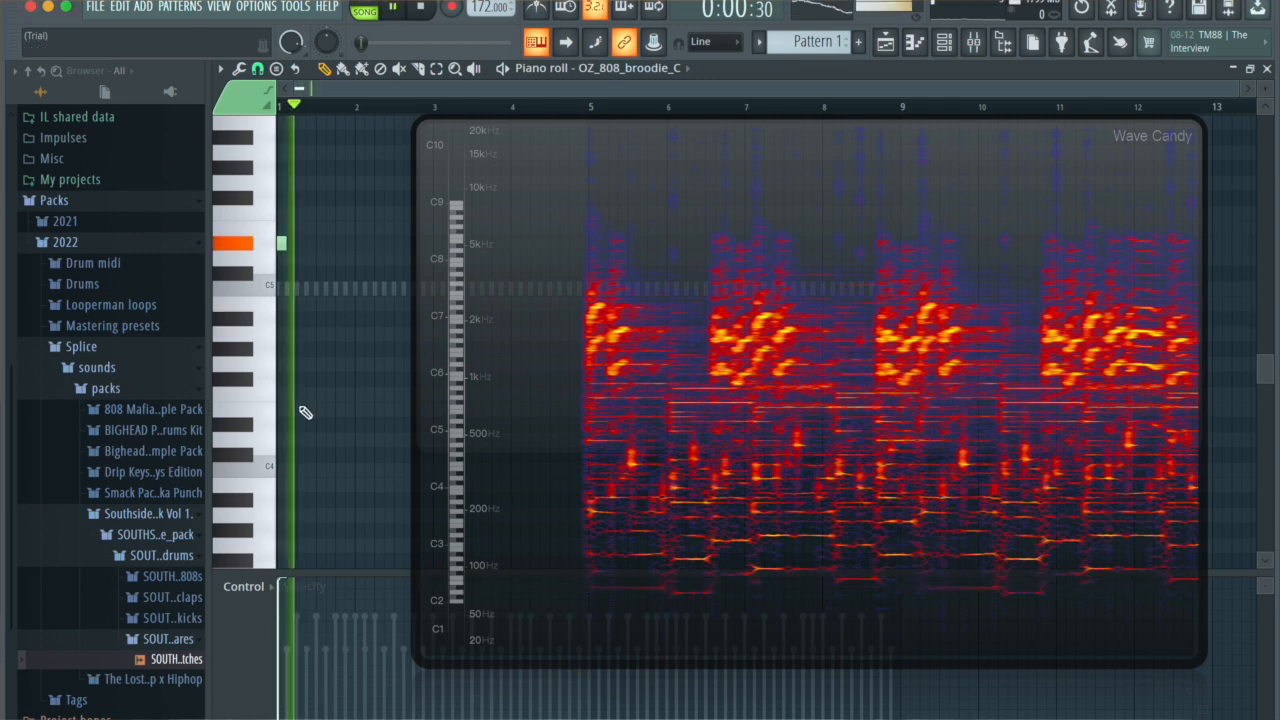
key(space)
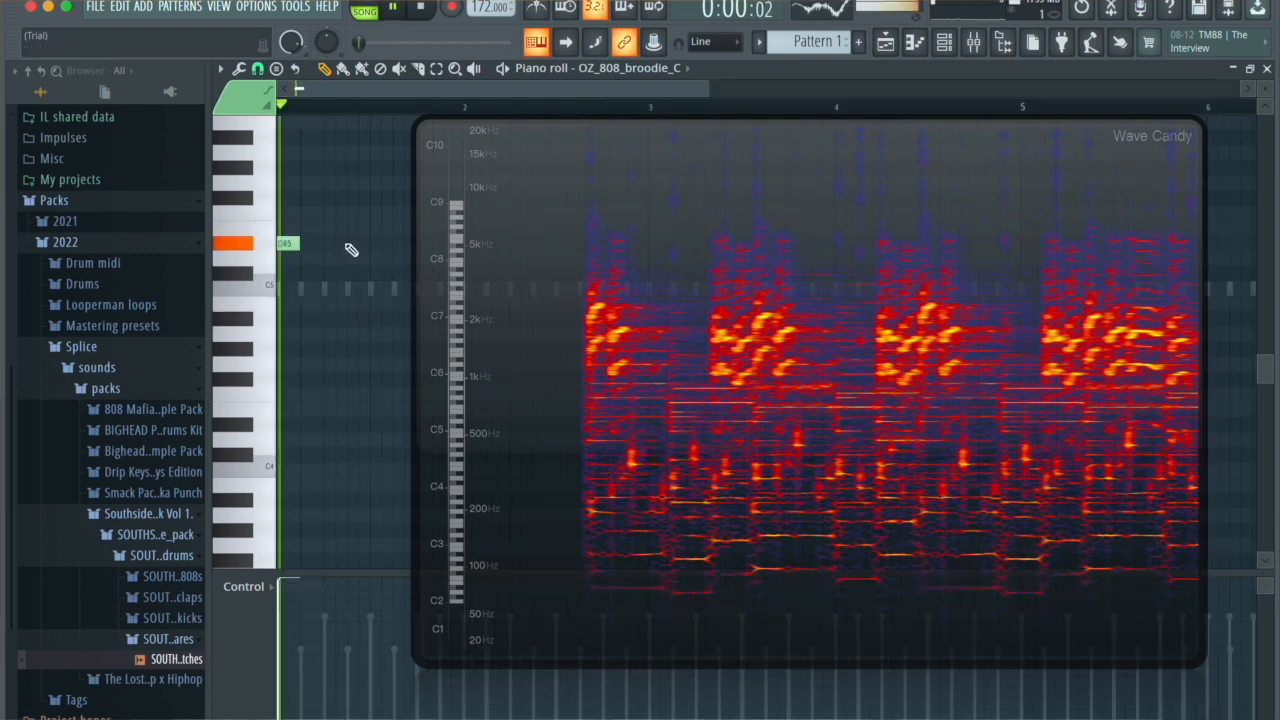
click(349, 245)
key(space)
right_click(353, 246)
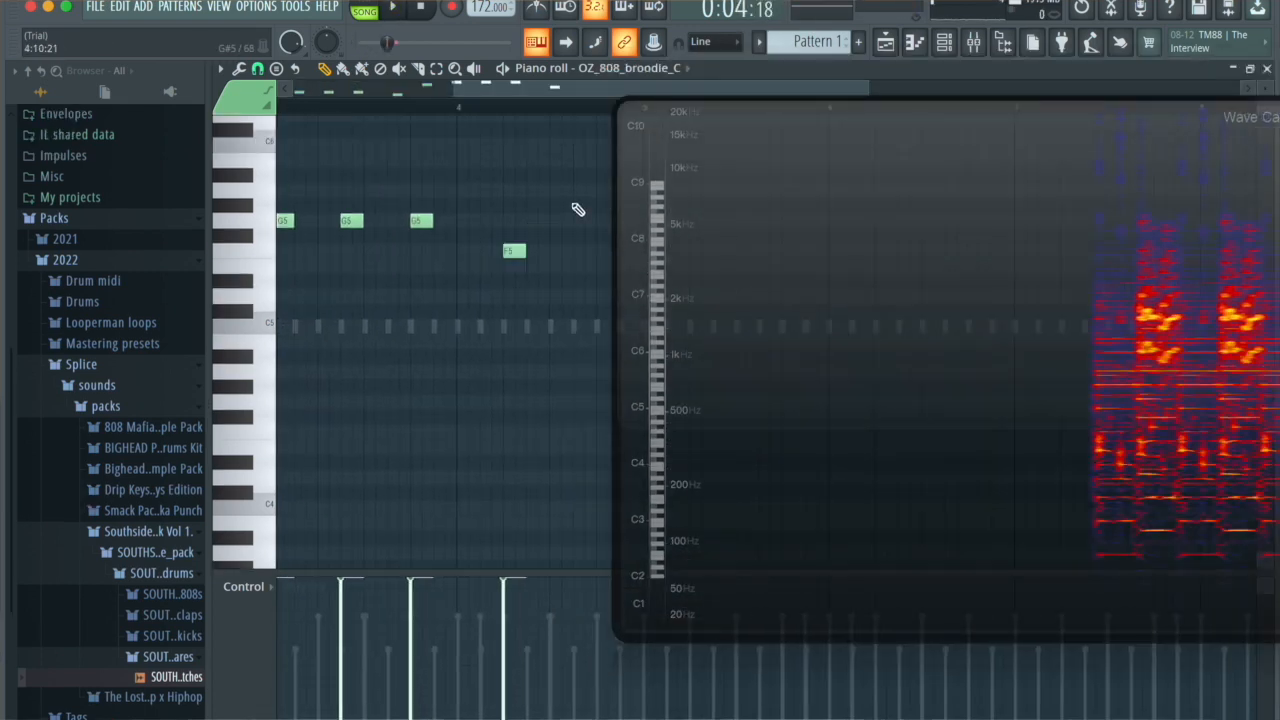
click(552, 190)
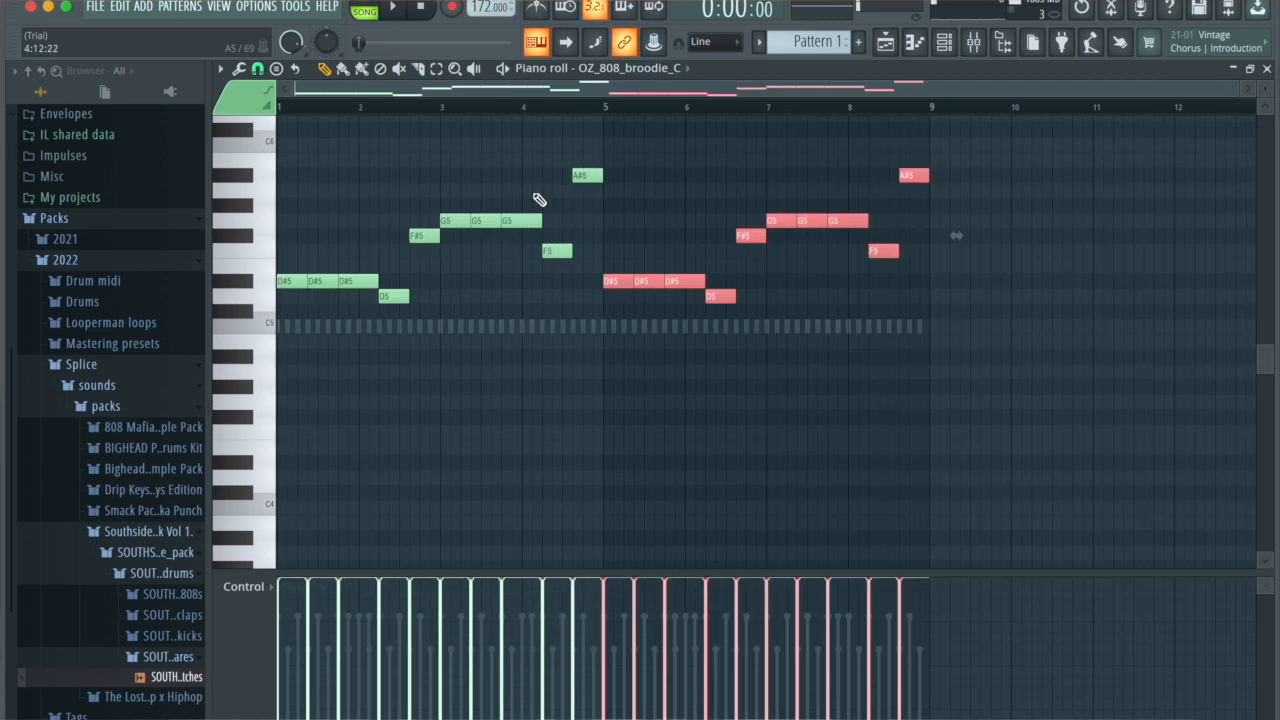
Step: Try a B4 note in bar 1 of the 808 line during playback
key(space)
click(326, 340)
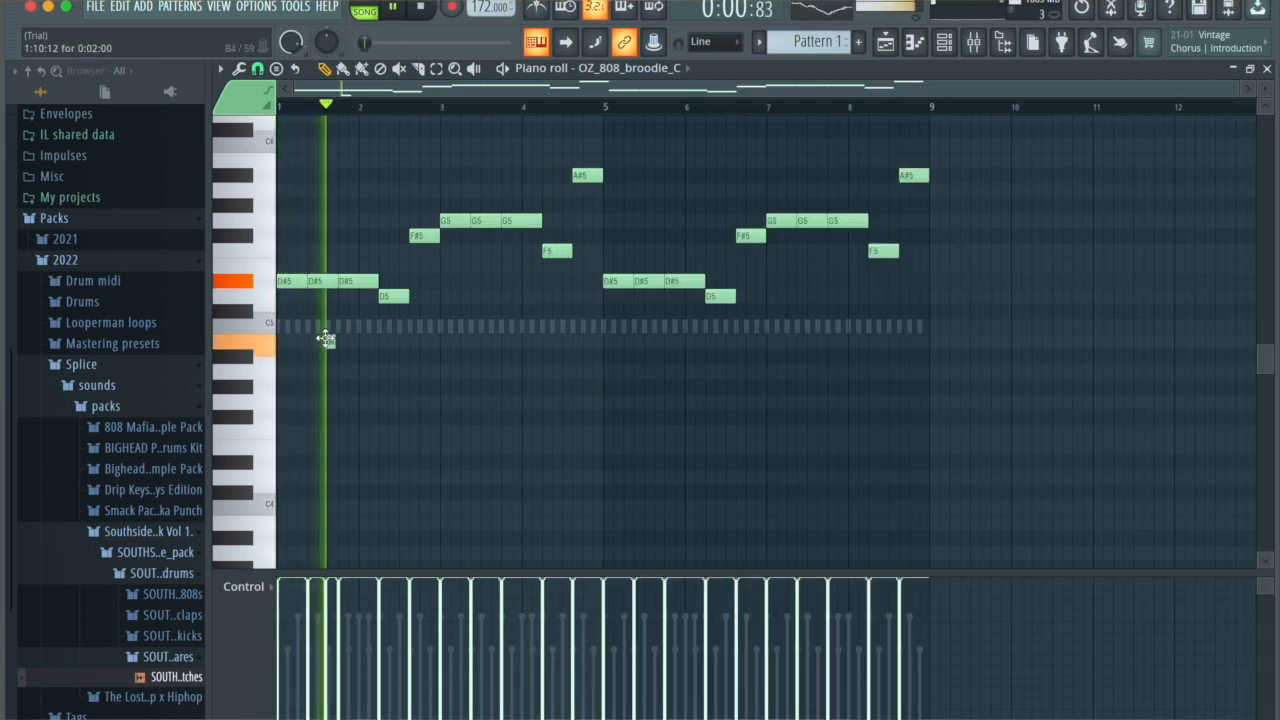
key(space)
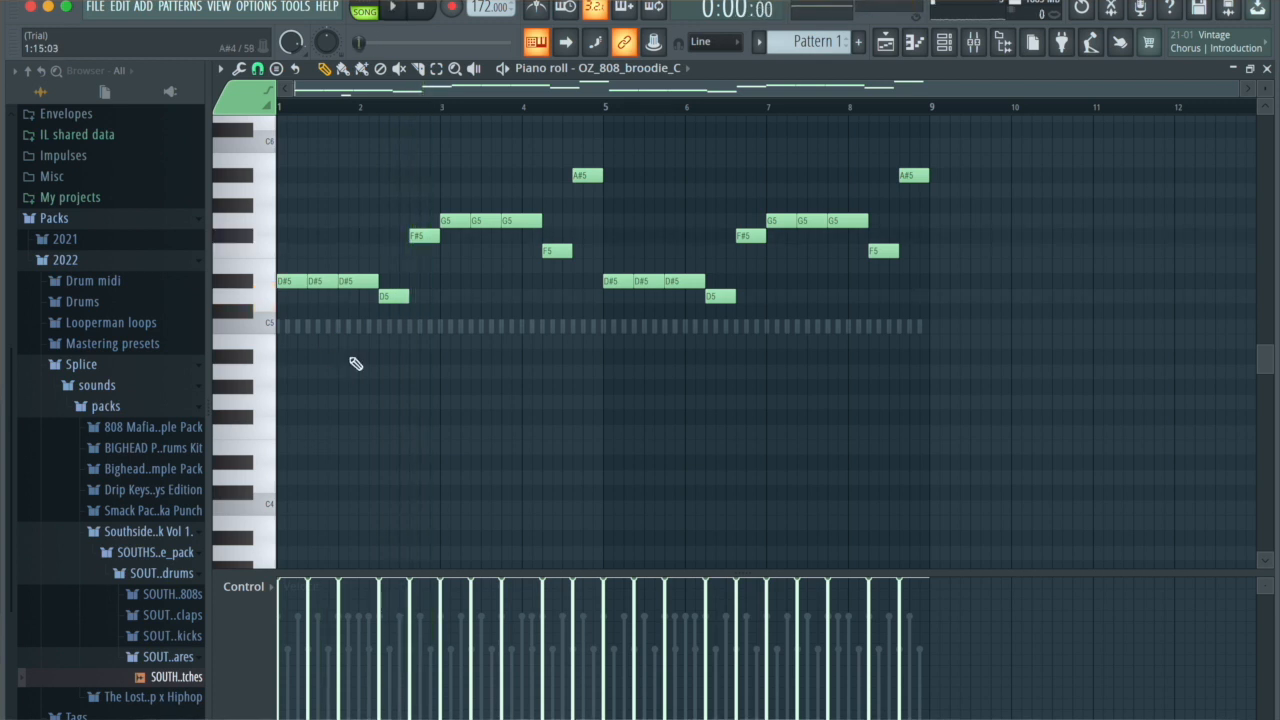
Step: Play back the eight-bar 808 line and check the piano roll's snap options
key(super+space)
key(Escape)
key(space)
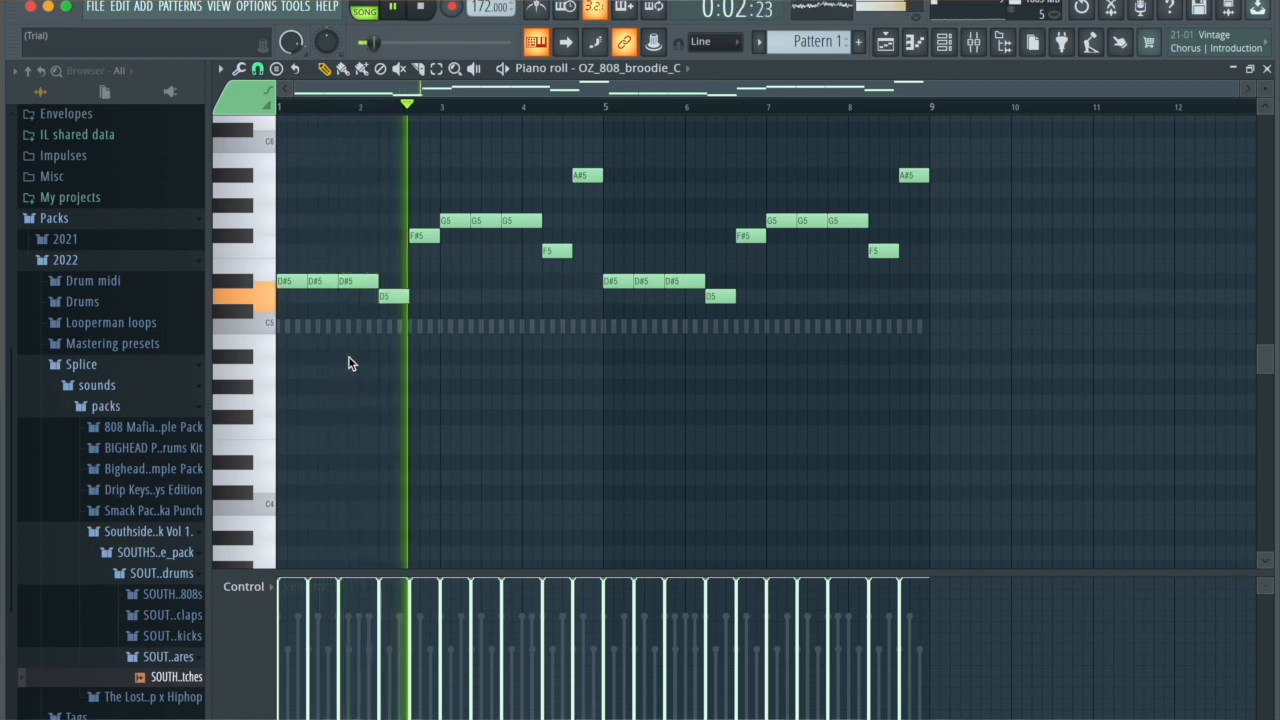
click(257, 68)
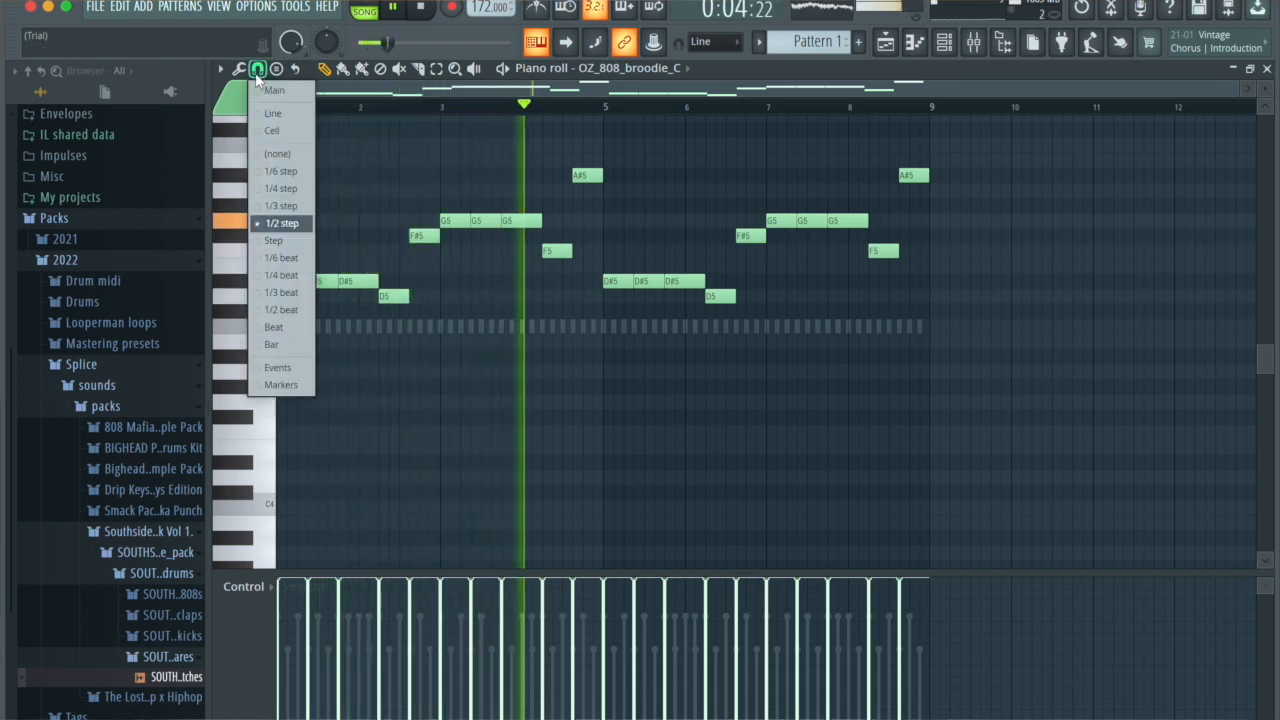
click(259, 70)
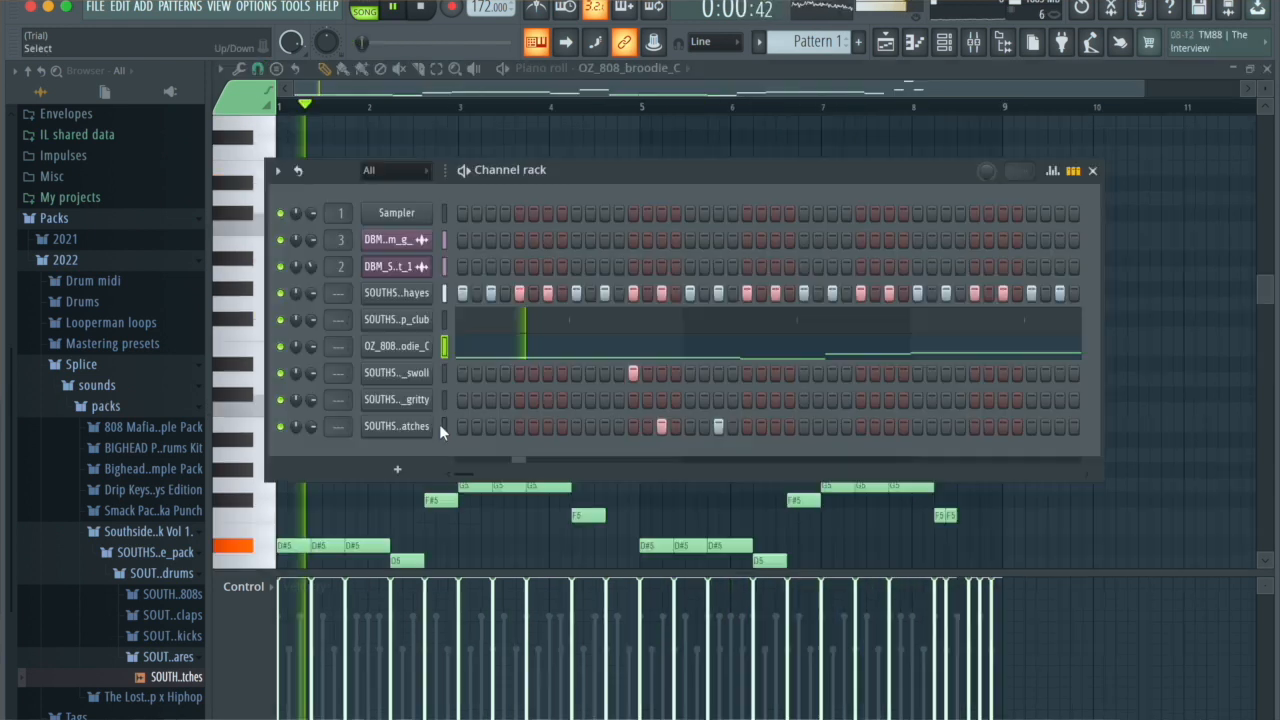
key(space)
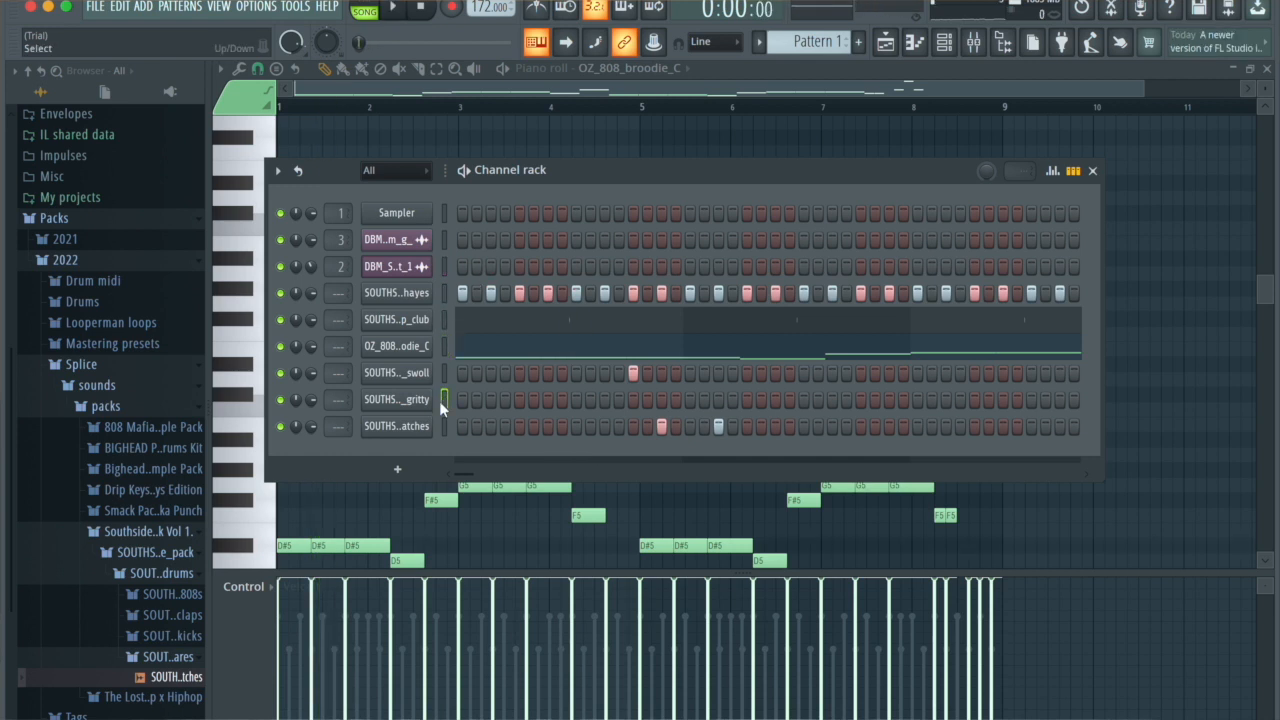
Step: Build the SOUTHSIDE_kick_gritty pattern from the pasted 808 notes, limited to C5, and play back the beat
key(super+v)
click(484, 413)
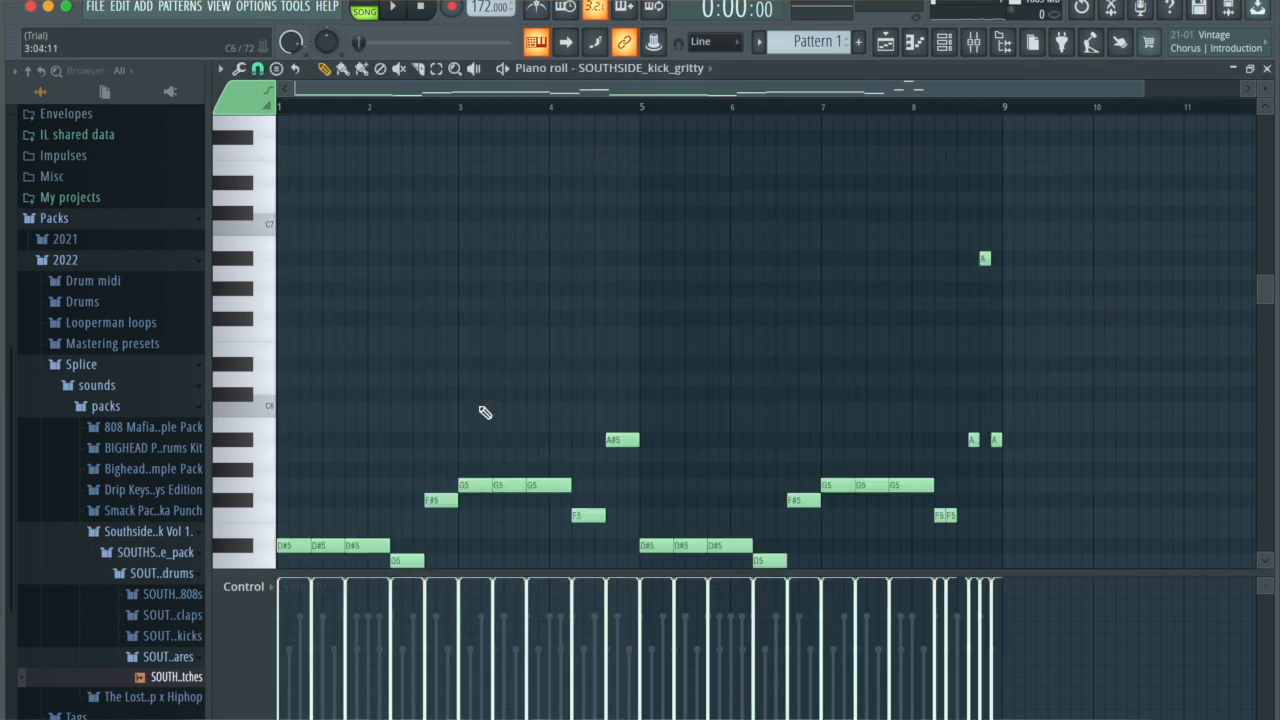
key(alt+k)
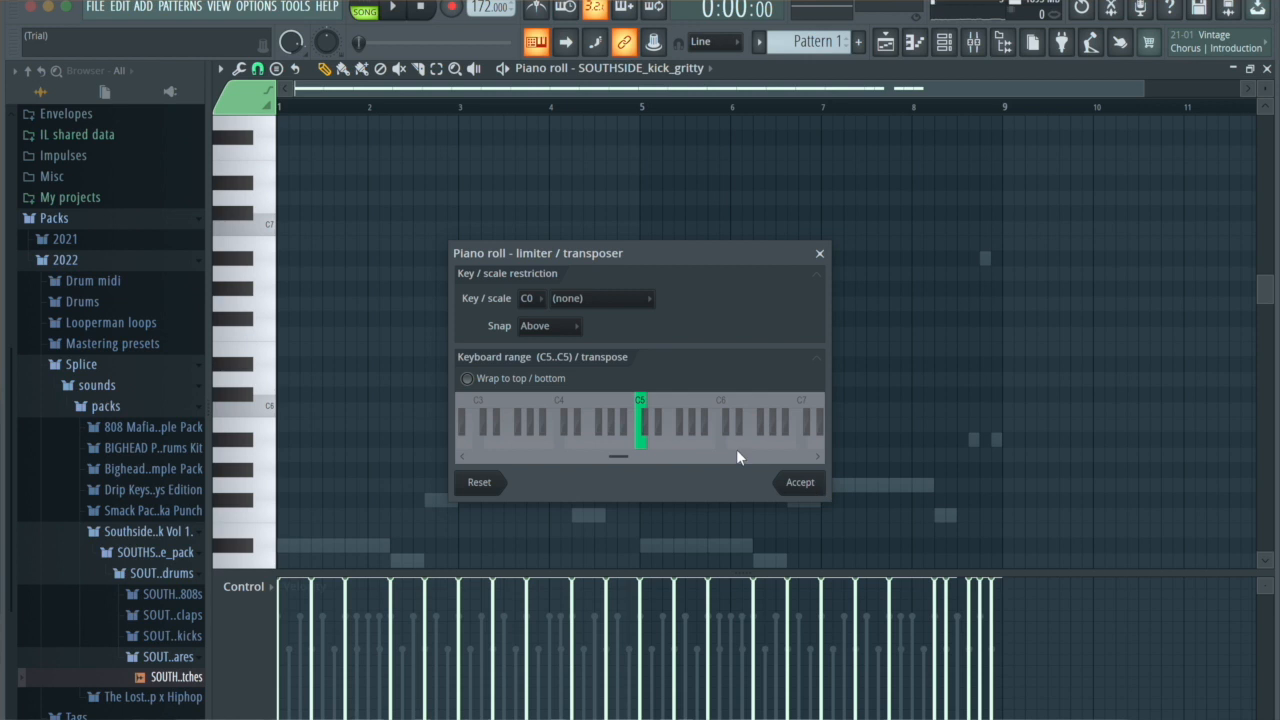
drag(643, 408, 588, 407)
click(799, 483)
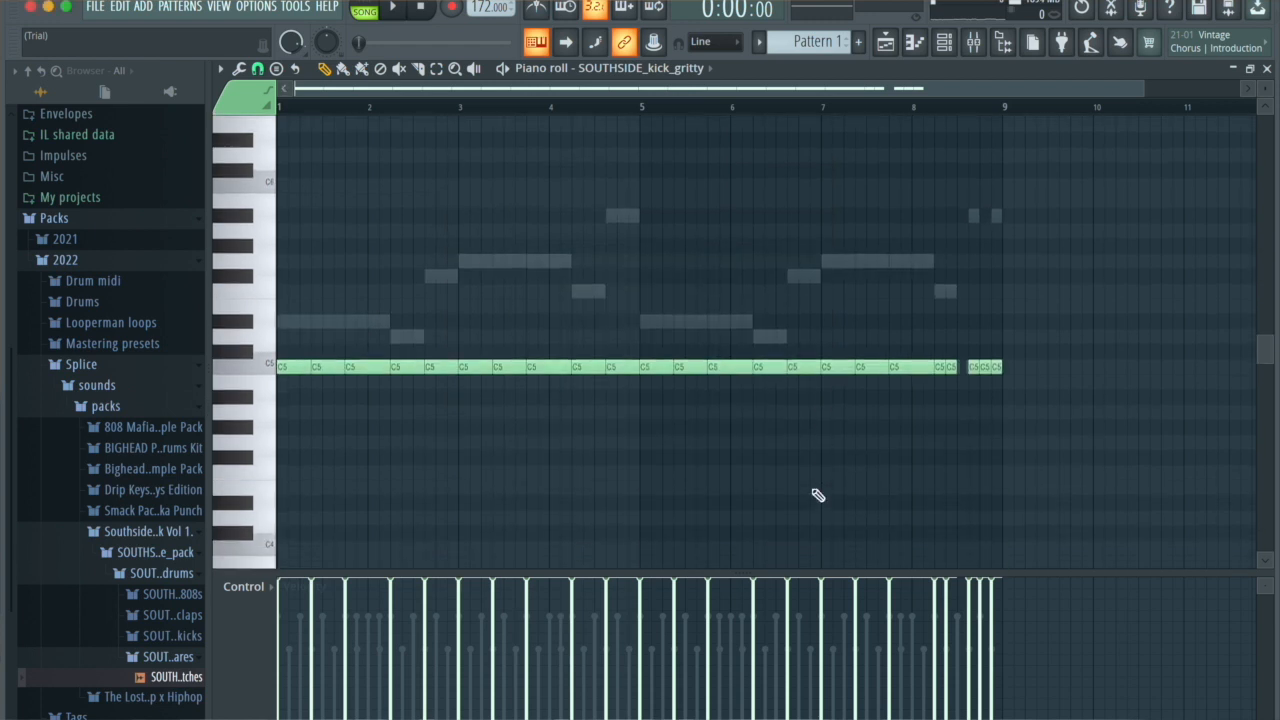
key(F6)
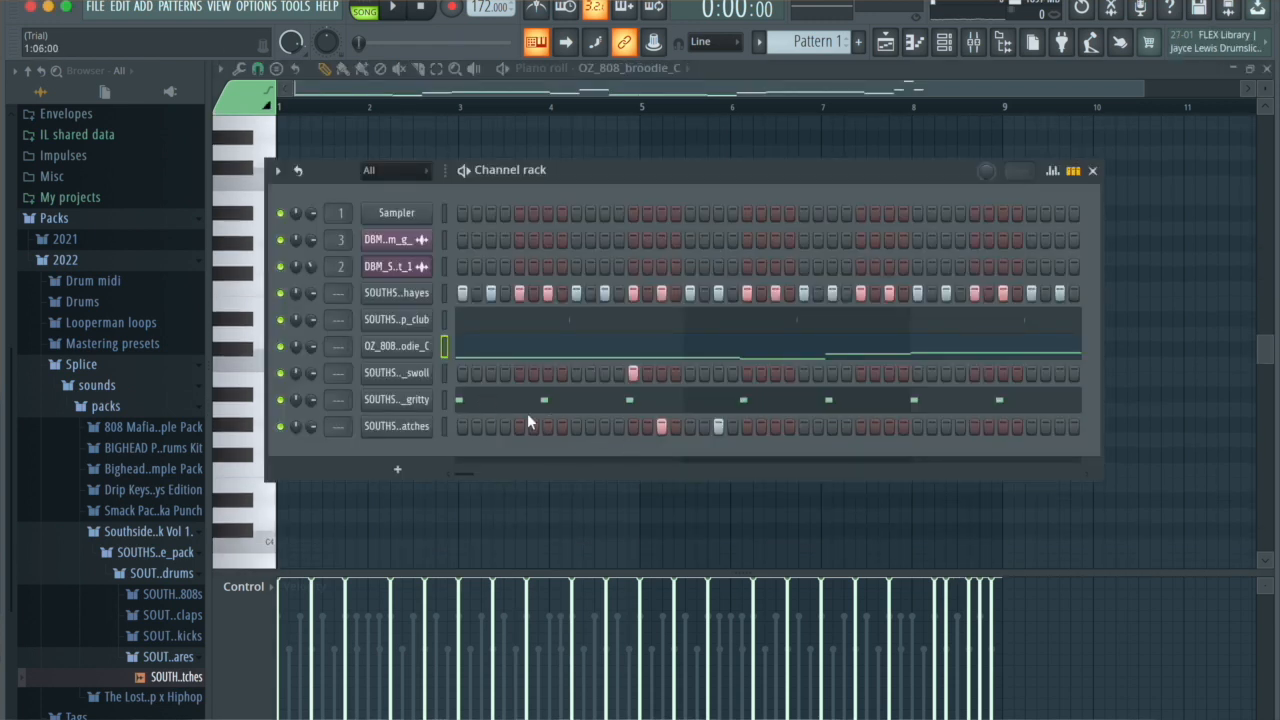
key(space)
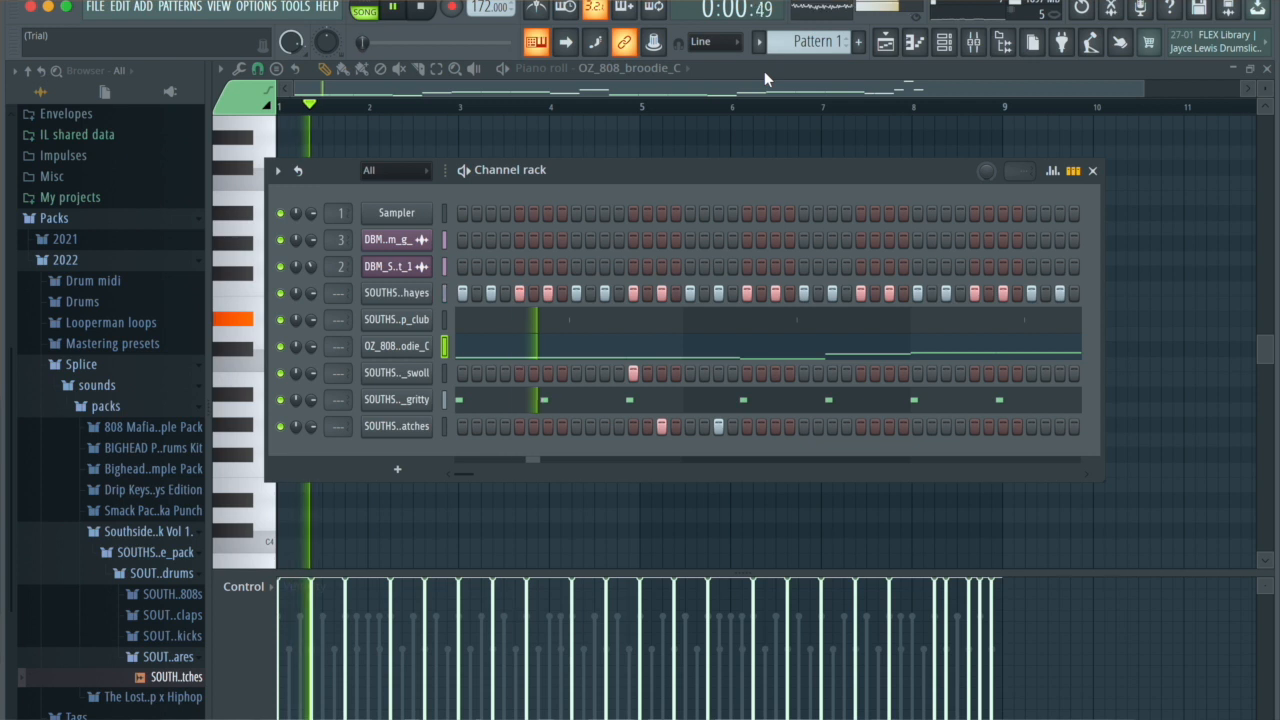